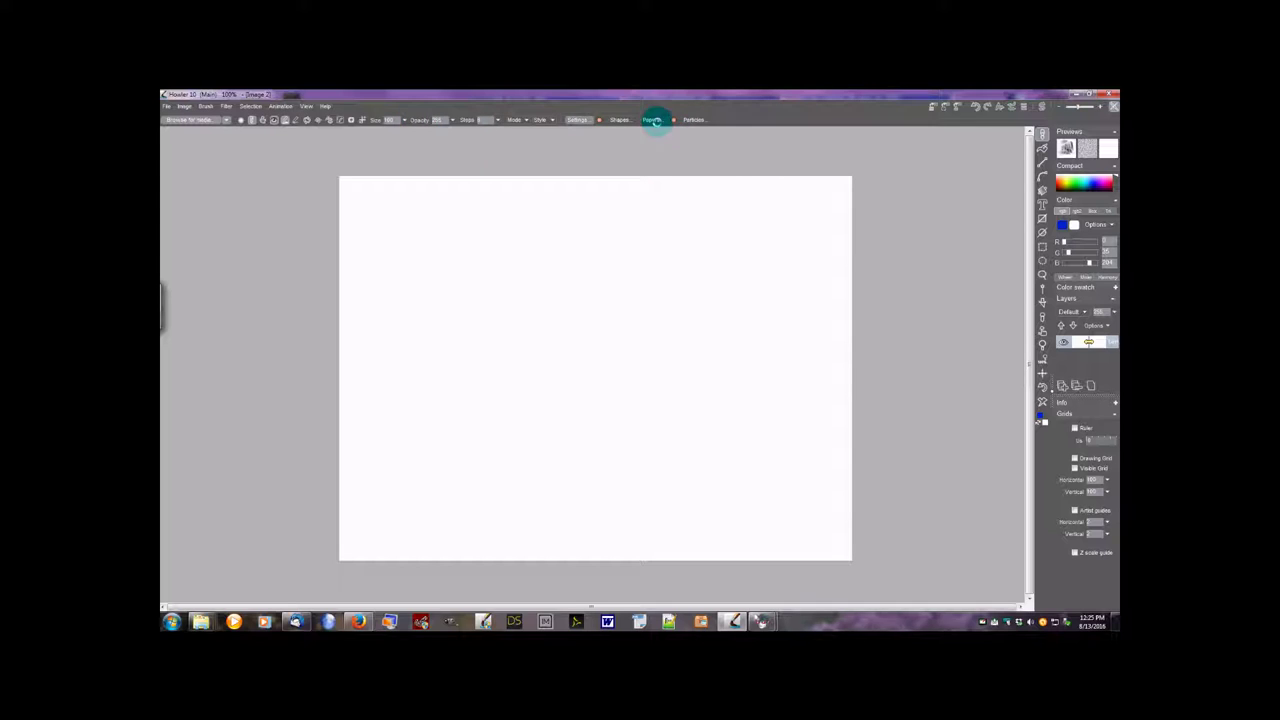
- Dock the Particle settings panel beside the side panels, preview the Bristles, Orbicles and Foliage tabs, then open Load
left_click(693, 119)
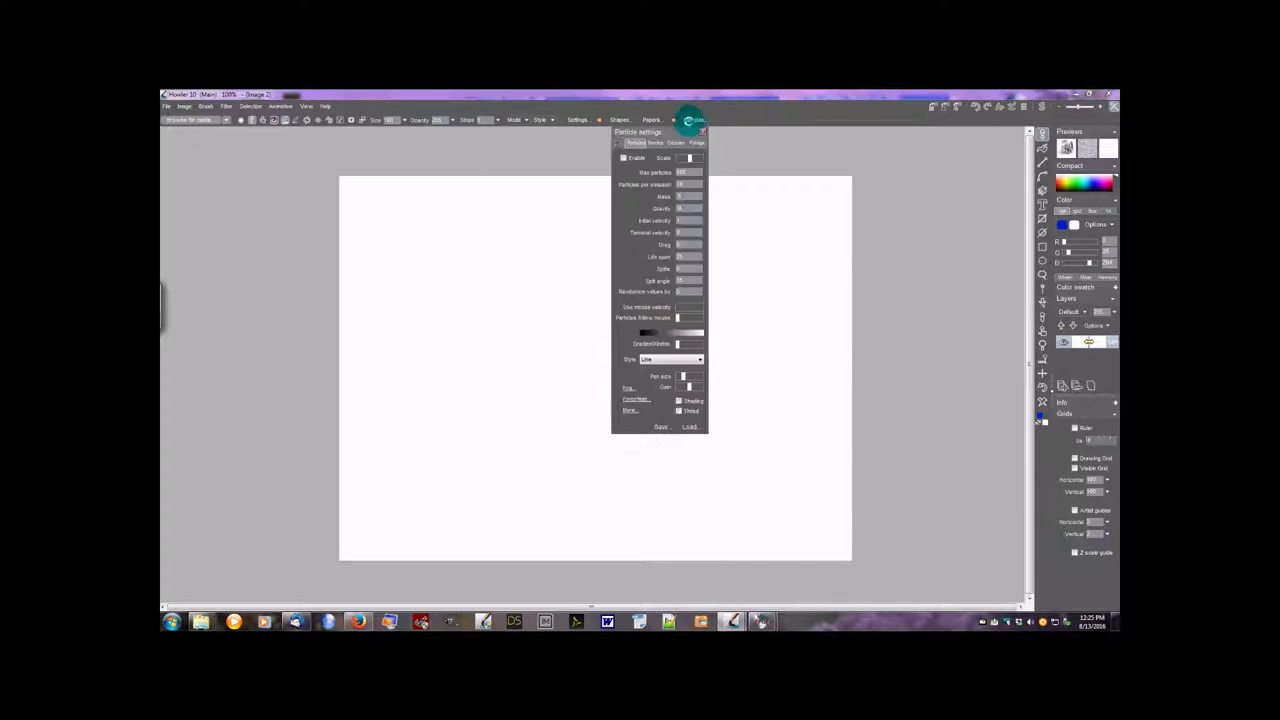
left_click_drag(650, 132, 923, 147)
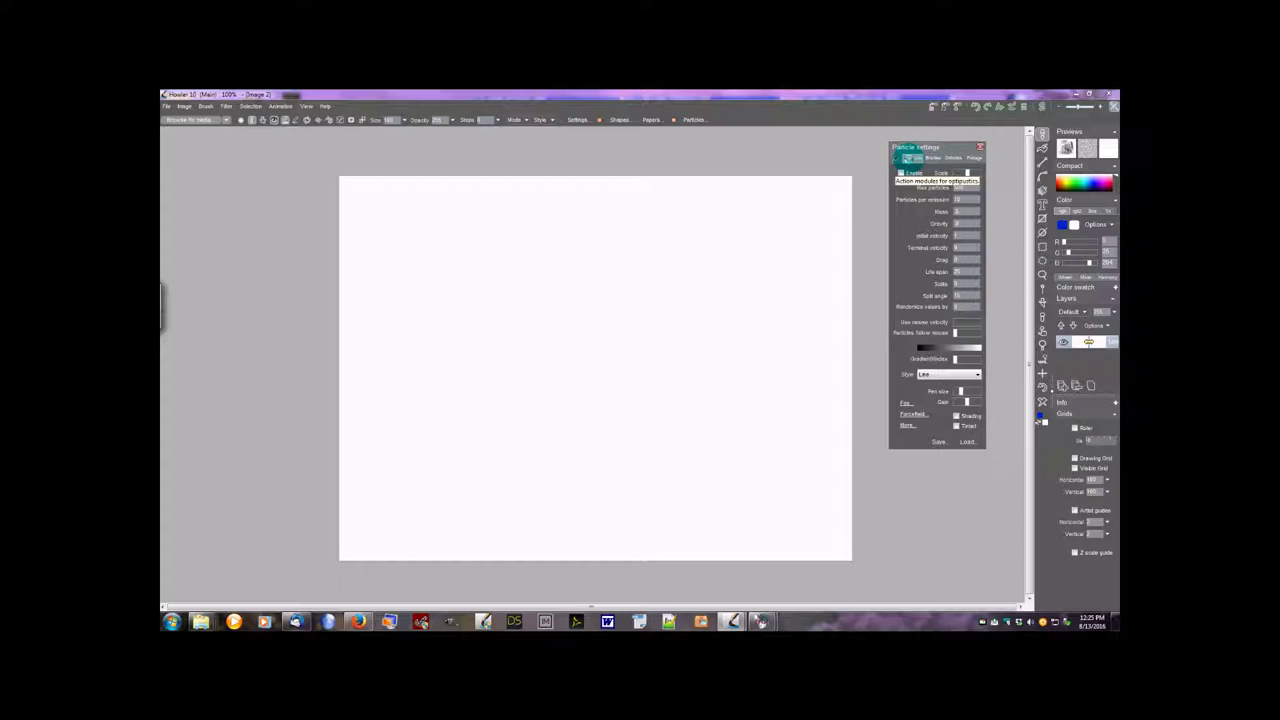
left_click(931, 159)
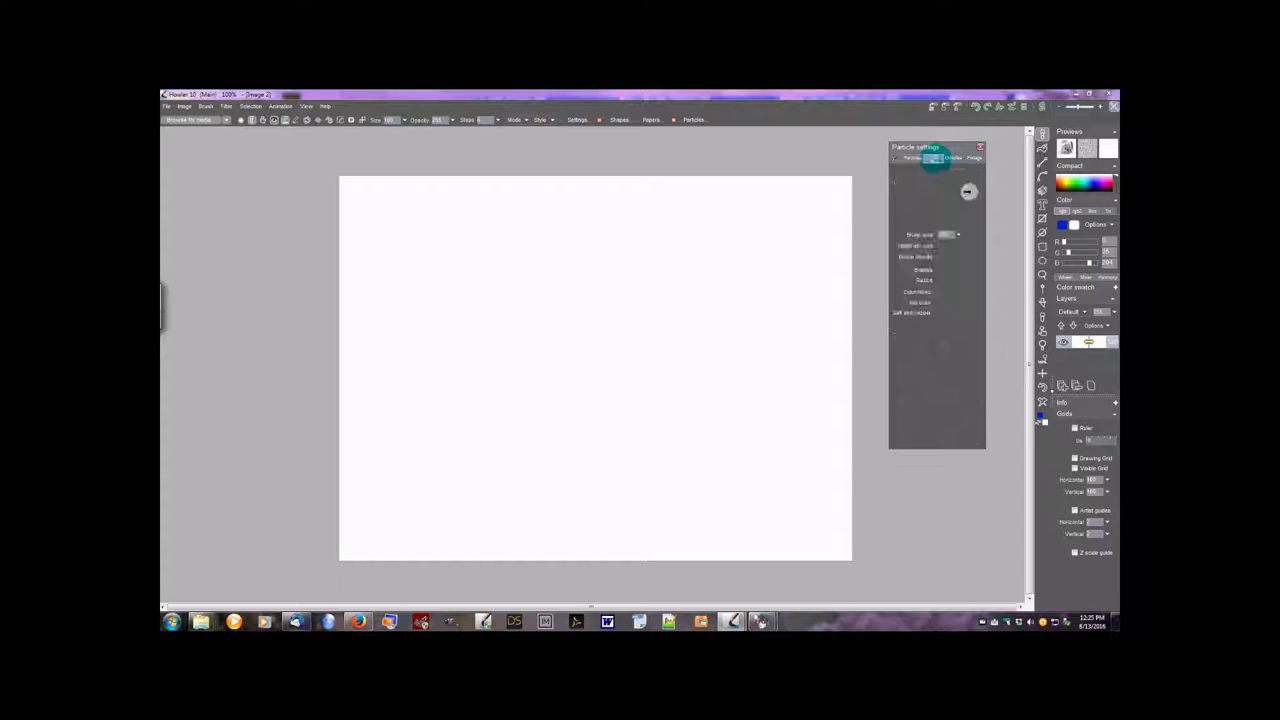
left_click(953, 157)
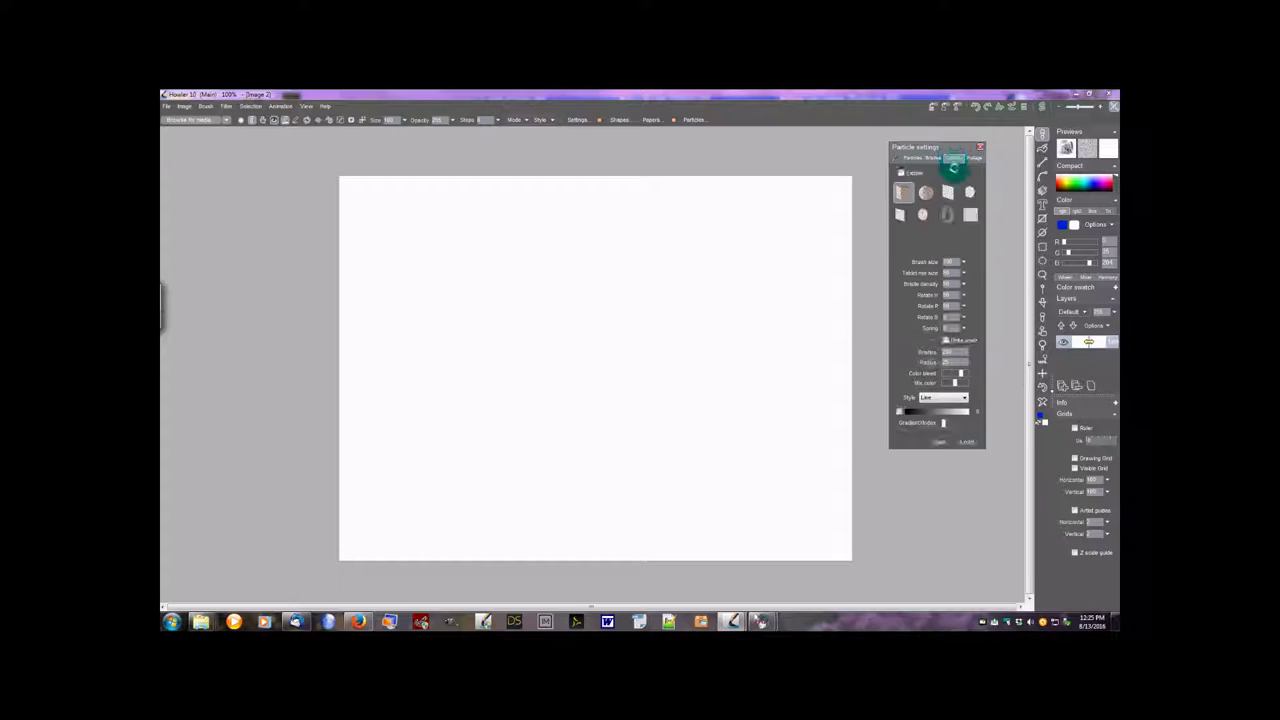
left_click(974, 157)
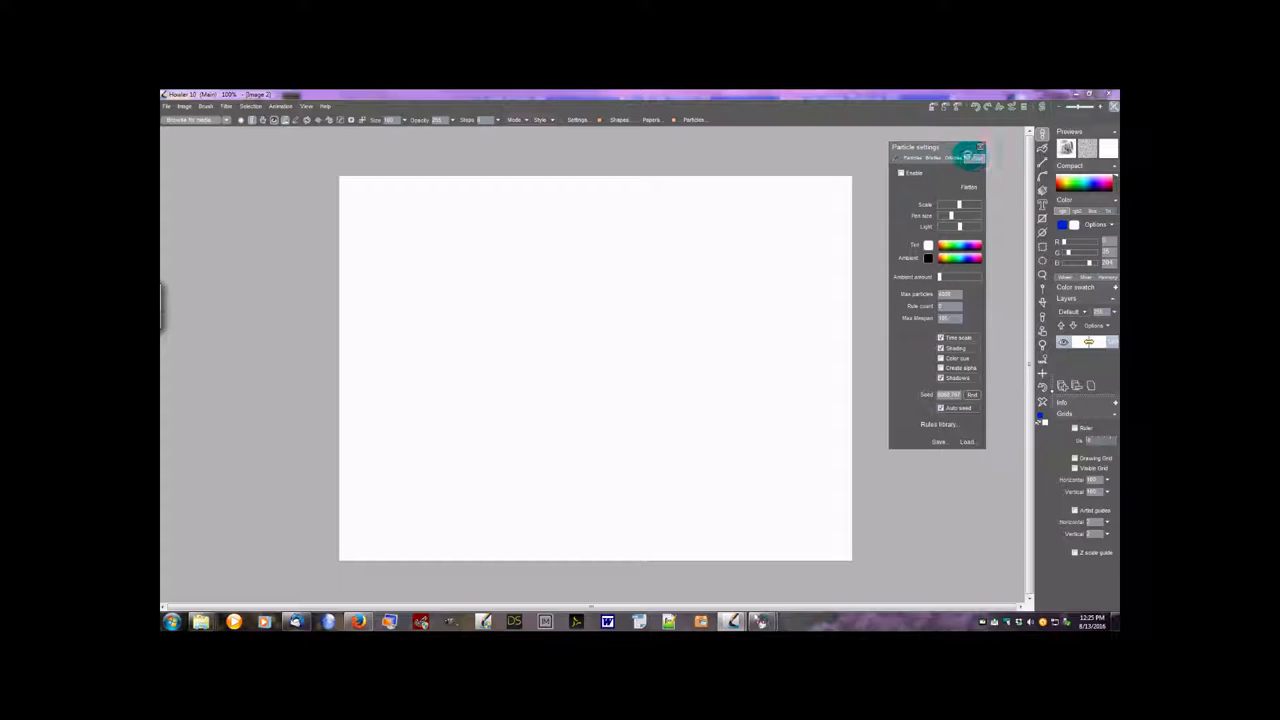
left_click(910, 158)
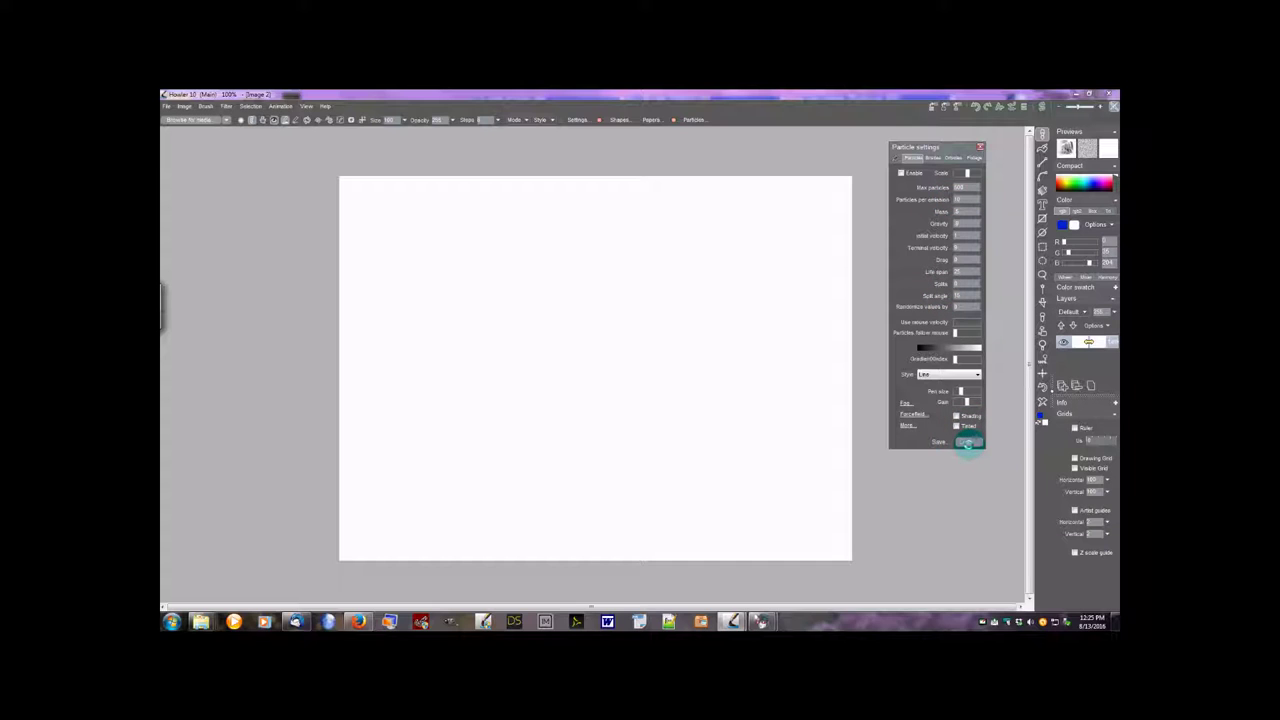
left_click(967, 442)
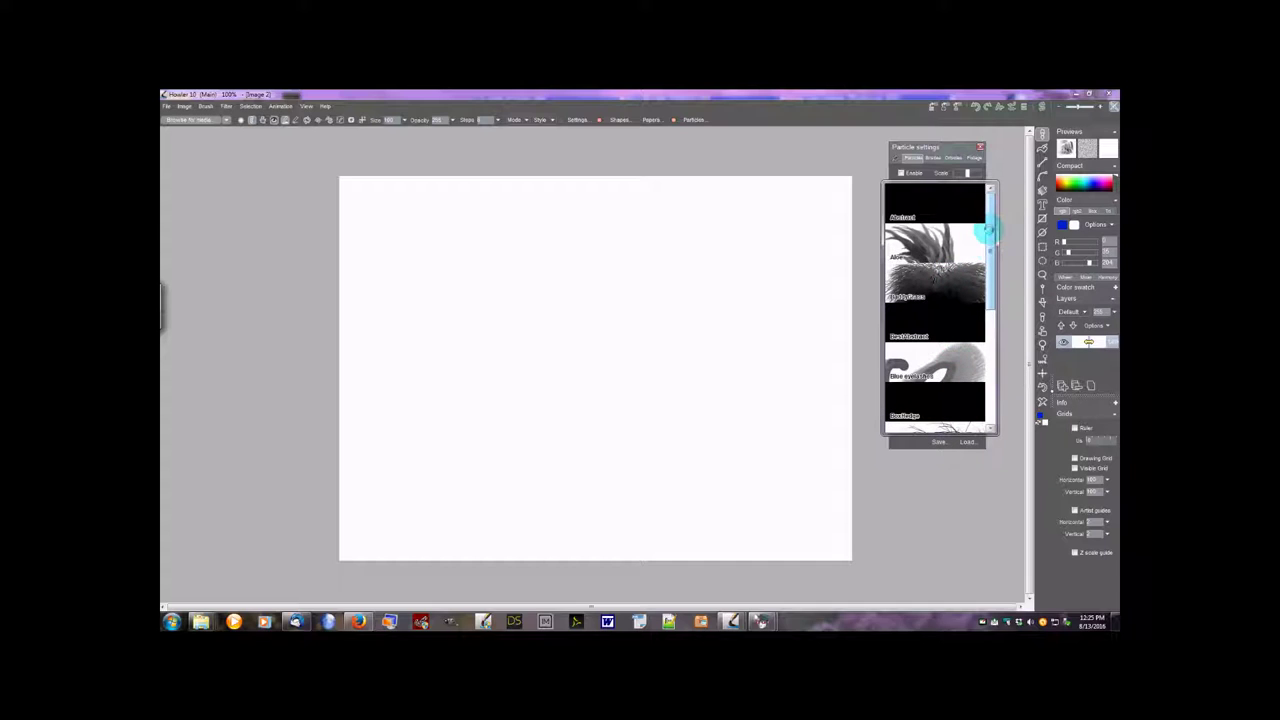
- Scroll through the saved particle presets and load a grass brush preset
mouse_move(990, 228)
left_mouse_down()
mouse_move(992, 258)
mouse_move(963, 265)
mouse_move(991, 271)
mouse_move(993, 302)
left_mouse_up()
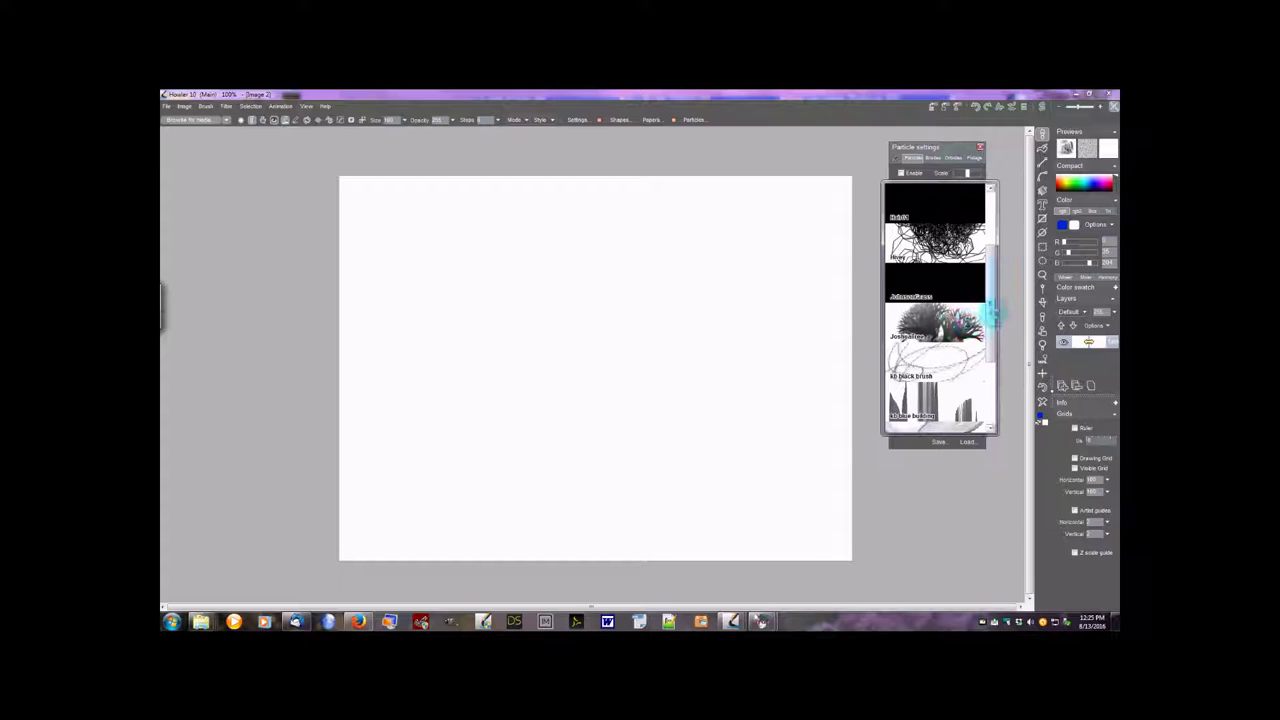
scroll(990, 300, "down", 4)
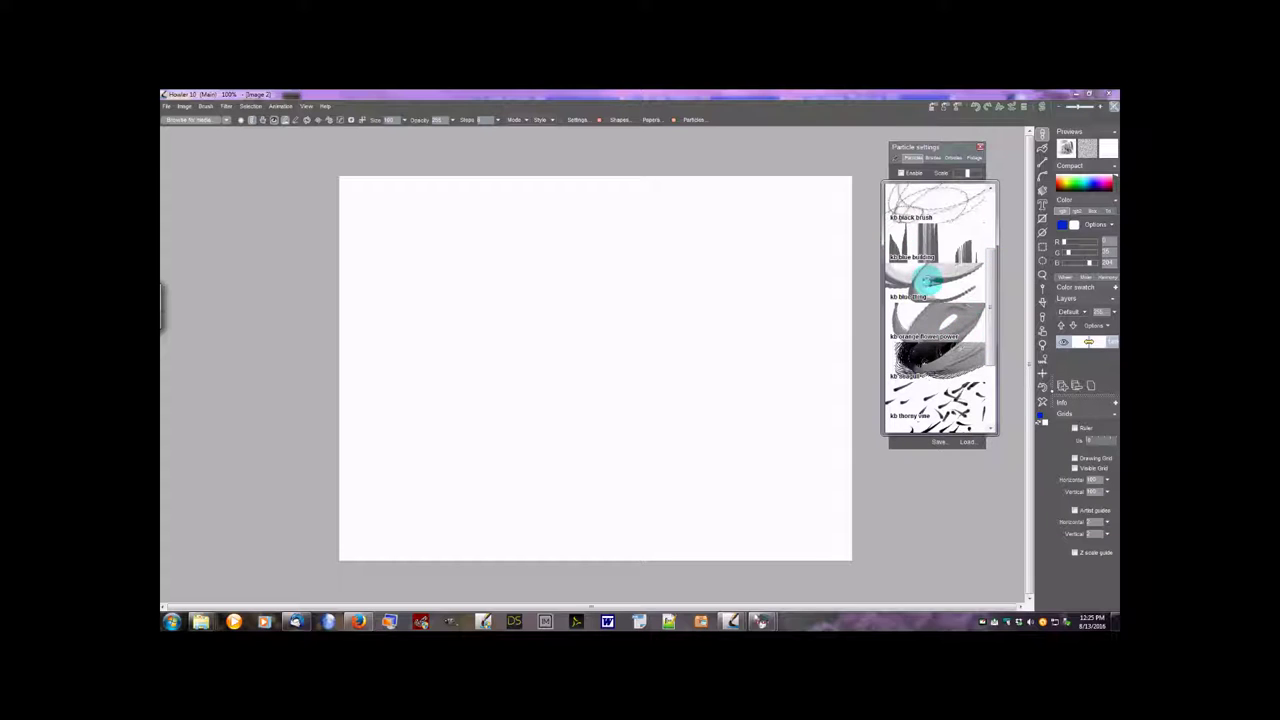
scroll(992, 320, "down", 5)
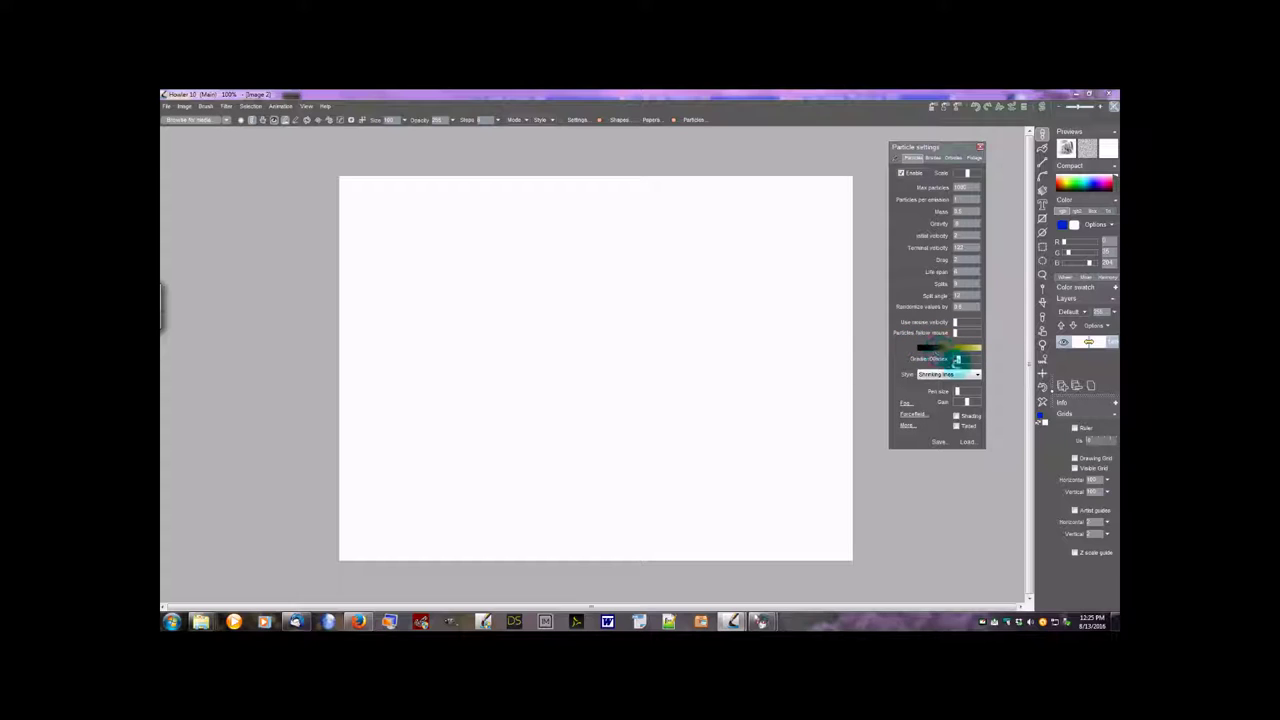
- Nudge the Gradient/Direction slider, keep the Shrinking lines style, and tick Shading and Tinted
mouse_move(960, 358)
left_mouse_down()
mouse_move(976, 359)
mouse_move(960, 359)
left_mouse_up()
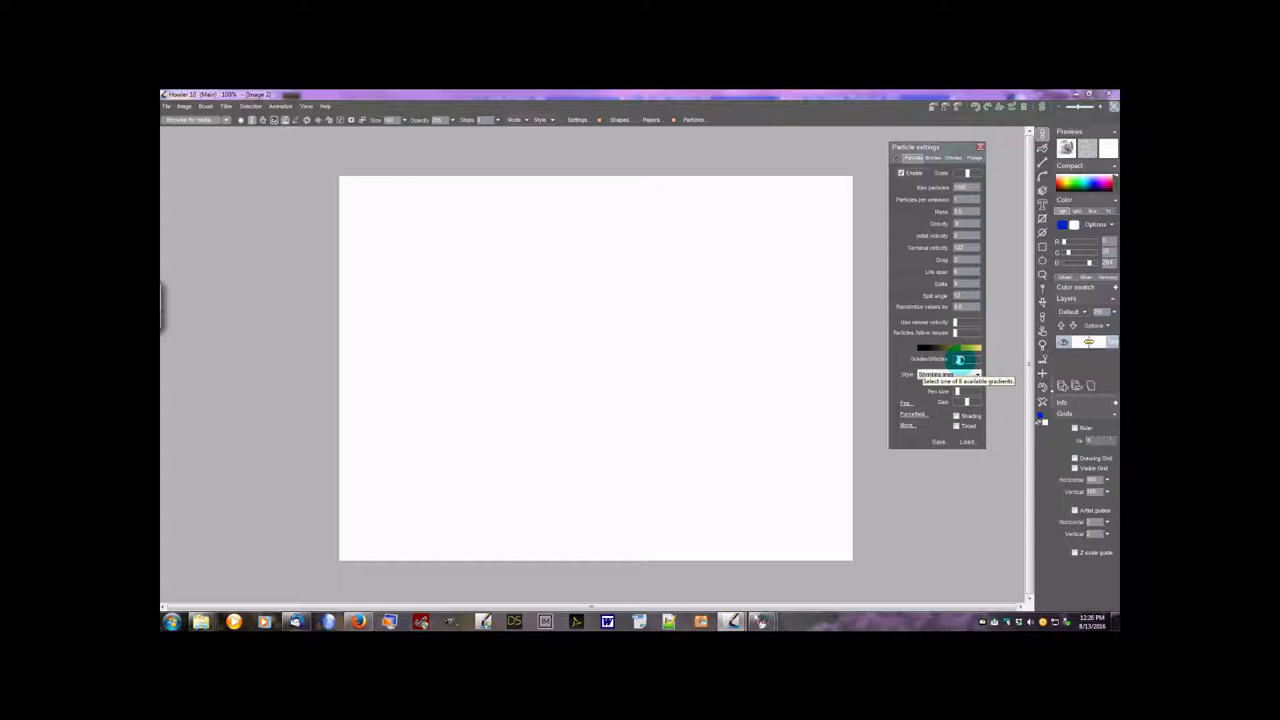
left_click(975, 373)
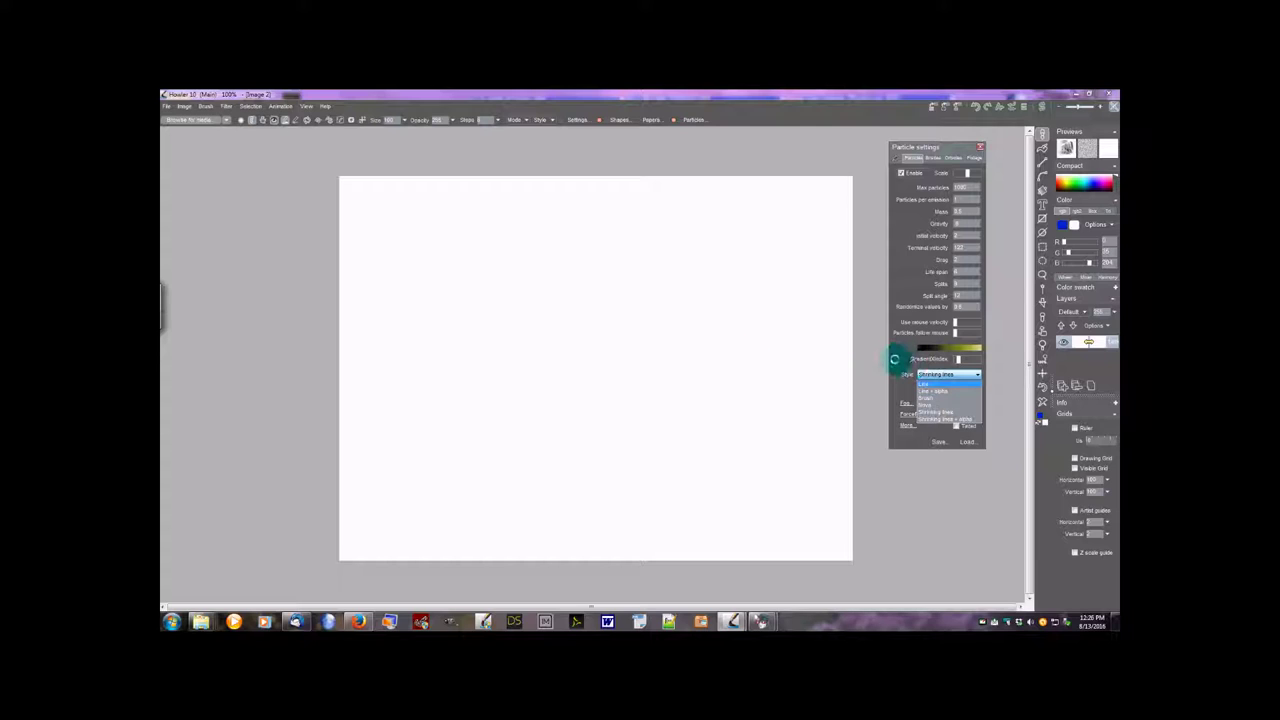
left_click(898, 358)
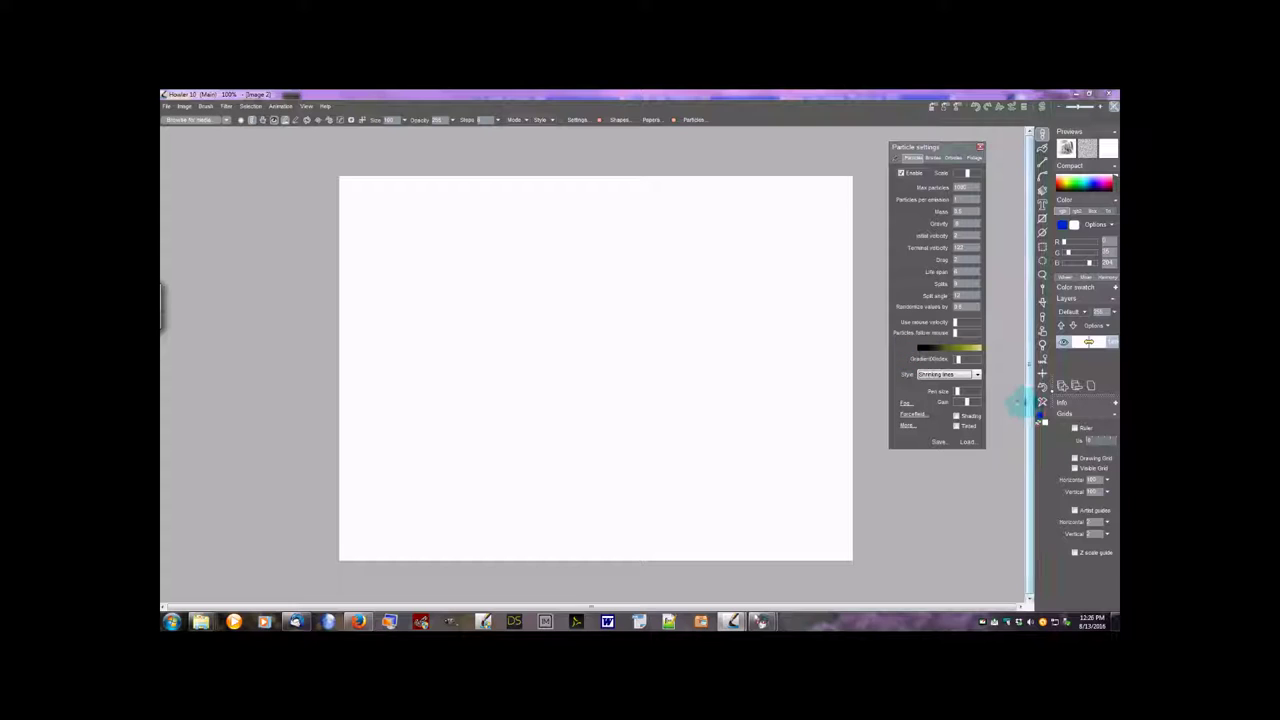
left_click(956, 415)
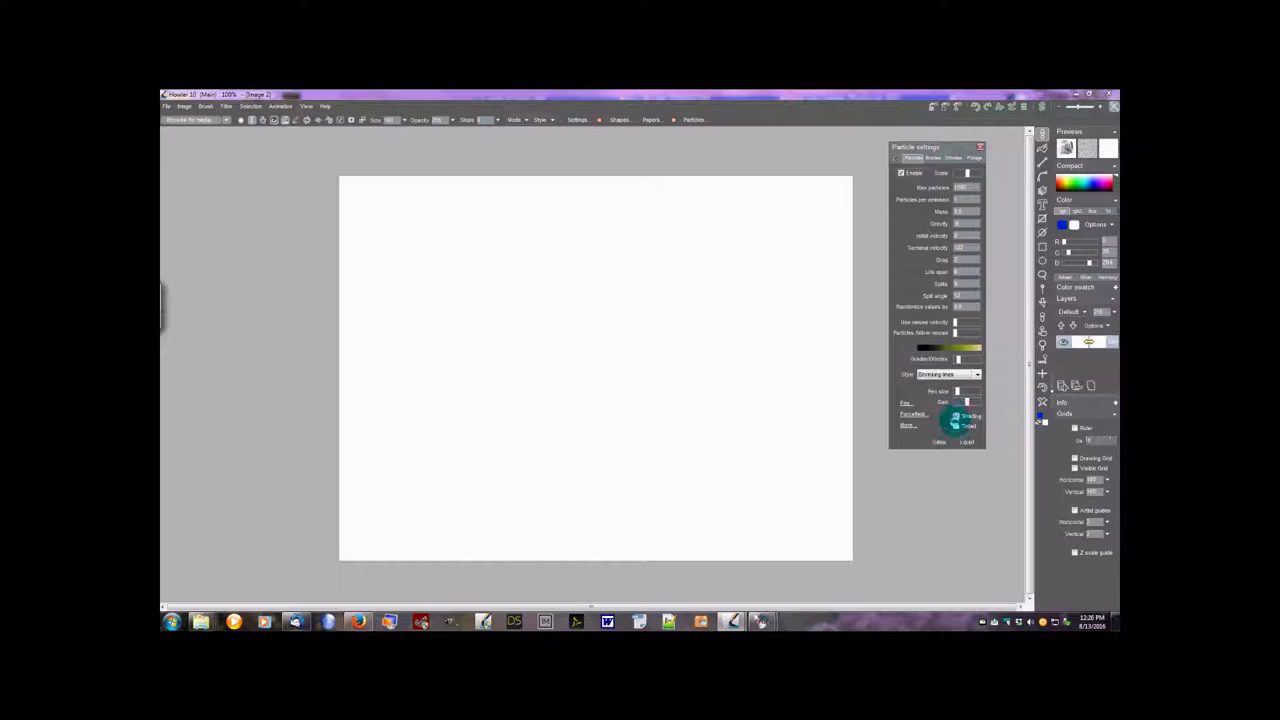
left_click(956, 425)
- Untick the Shading and Tinted checkboxes in Particle settings
left_click(956, 425)
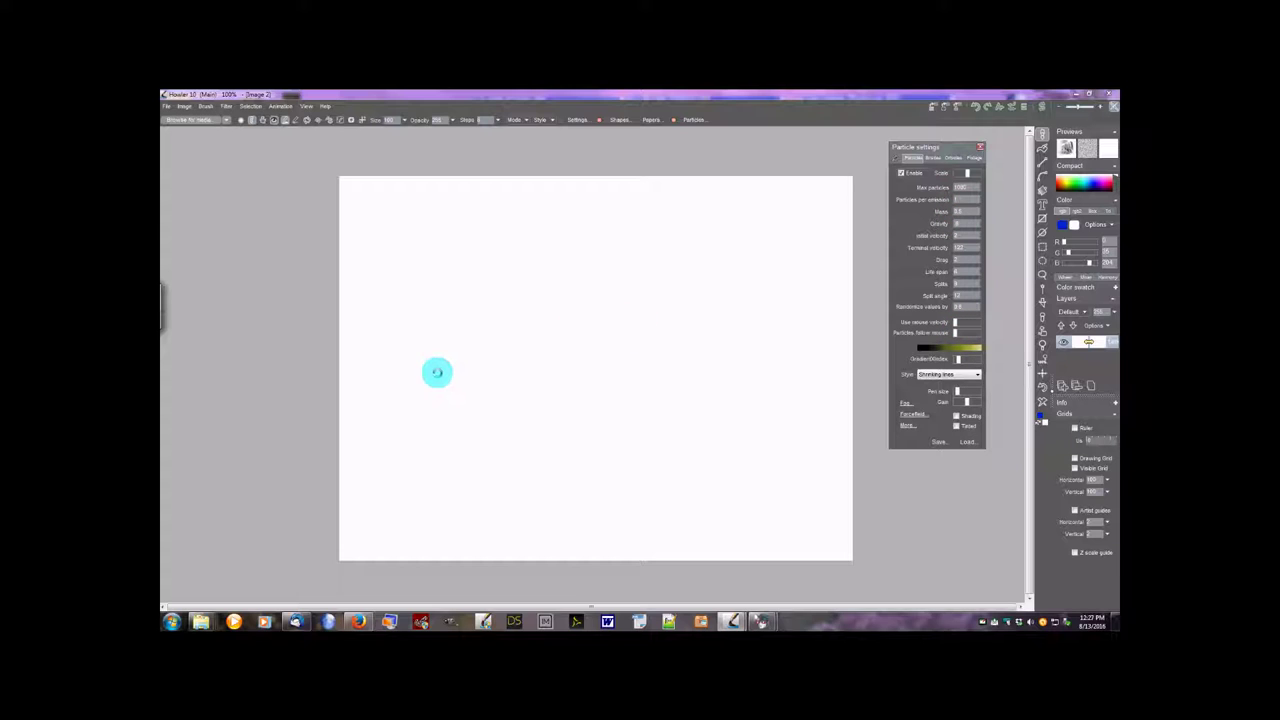
- Paint grass rows and clumps across the middle, top and lower canvas, adjusting pen size midway
left_click_drag(437, 371, 708, 368)
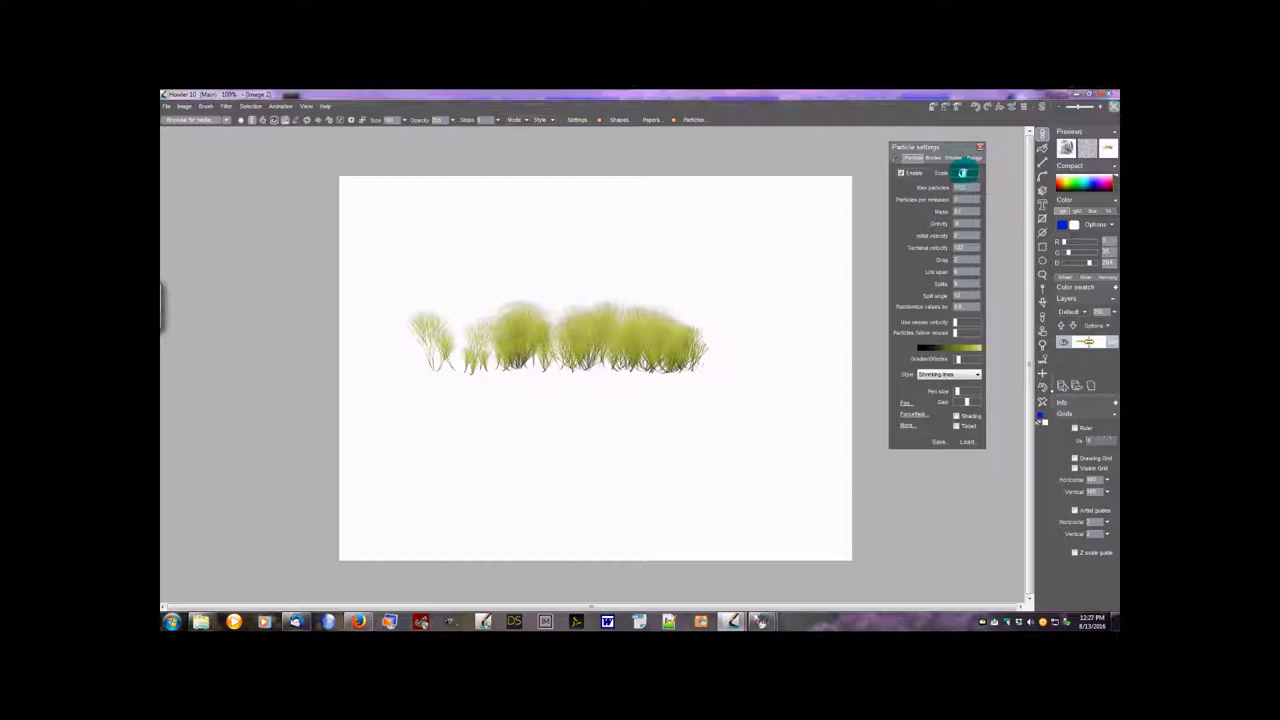
left_click_drag(514, 435, 648, 428)
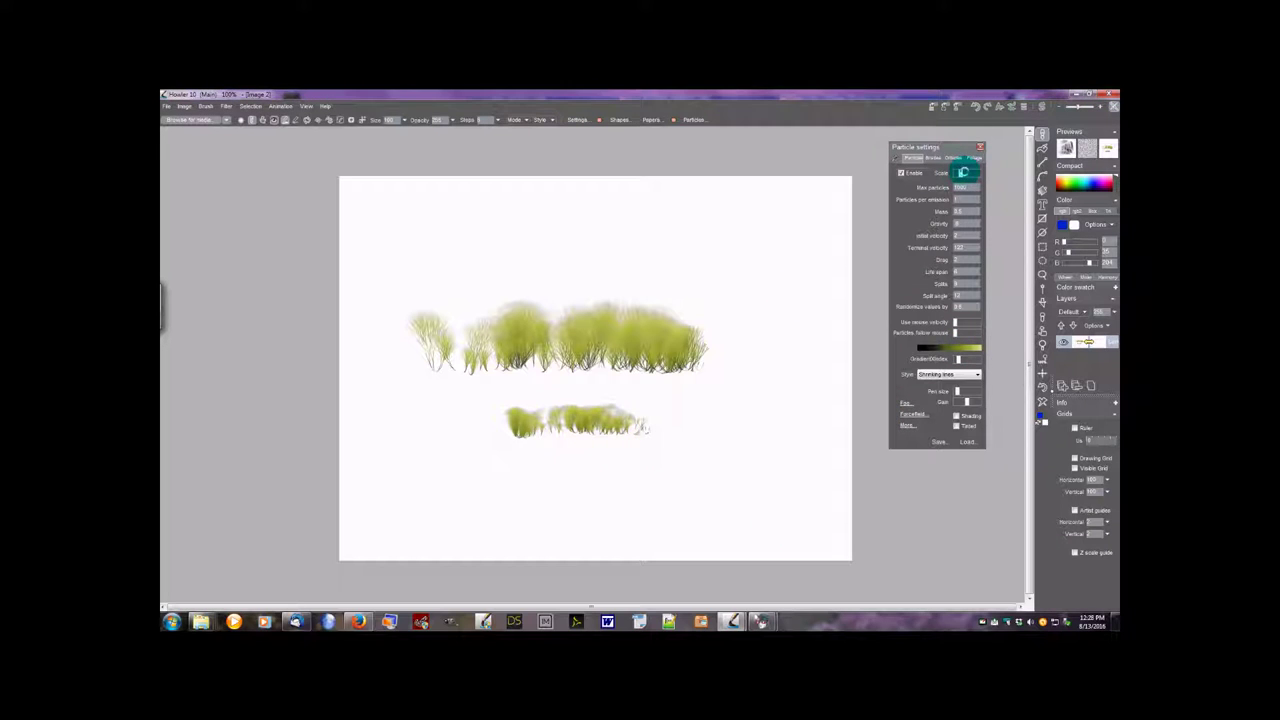
left_click_drag(540, 270, 735, 270)
left_click(944, 392)
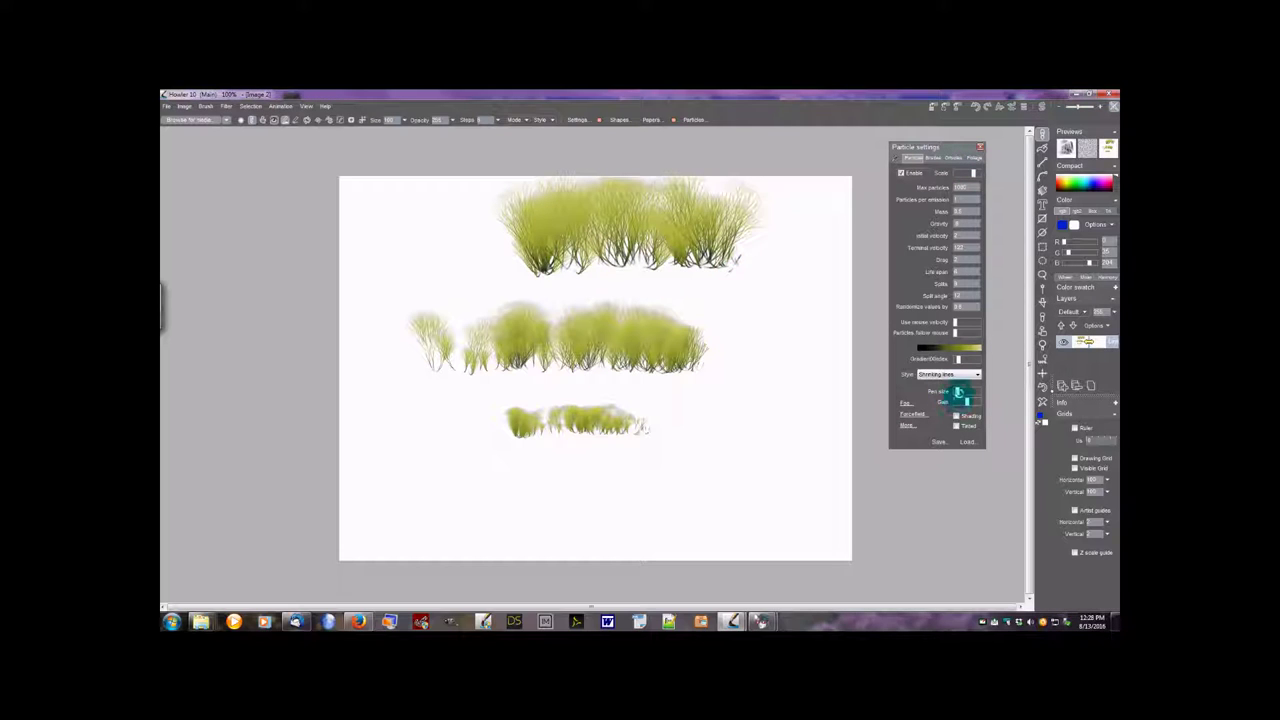
mouse_move(569, 497)
left_mouse_down()
mouse_move(773, 499)
mouse_move(768, 547)
left_mouse_up()
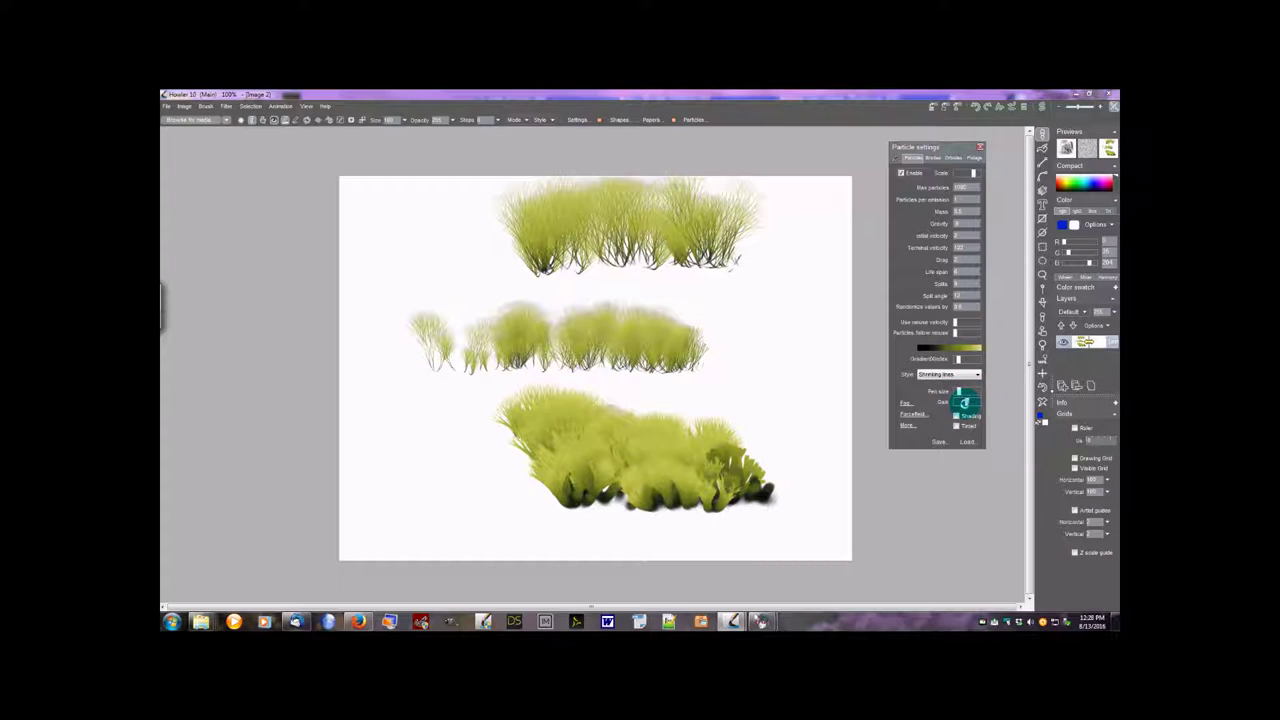
left_click_drag(663, 391, 805, 398)
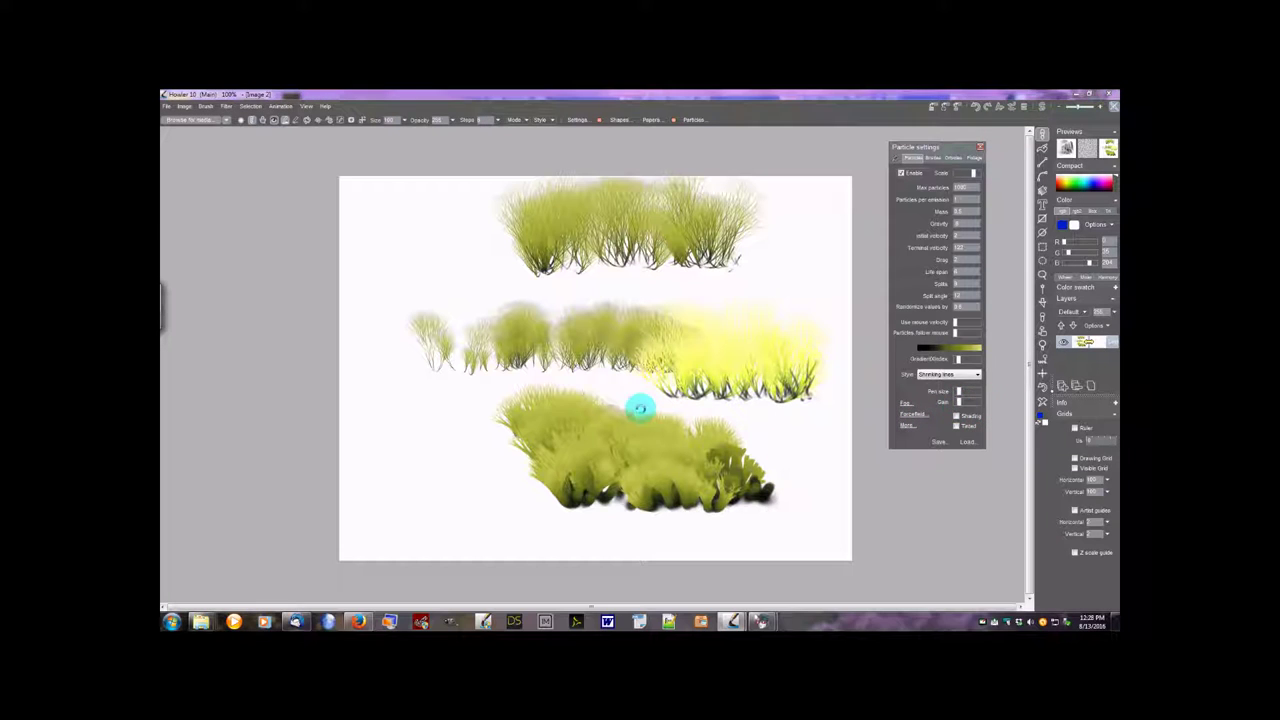
left_click_drag(406, 431, 515, 415)
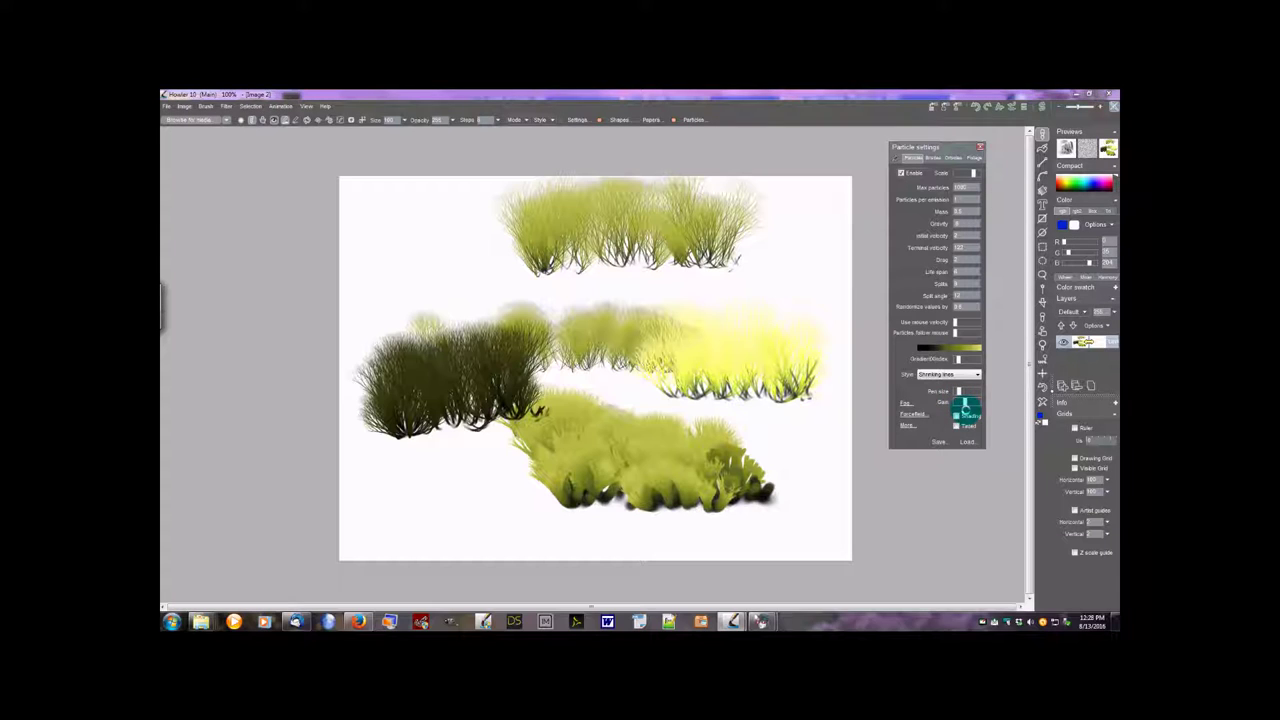
- Turn on Shading and paint a wide two-part grass row along the top
left_click(956, 414)
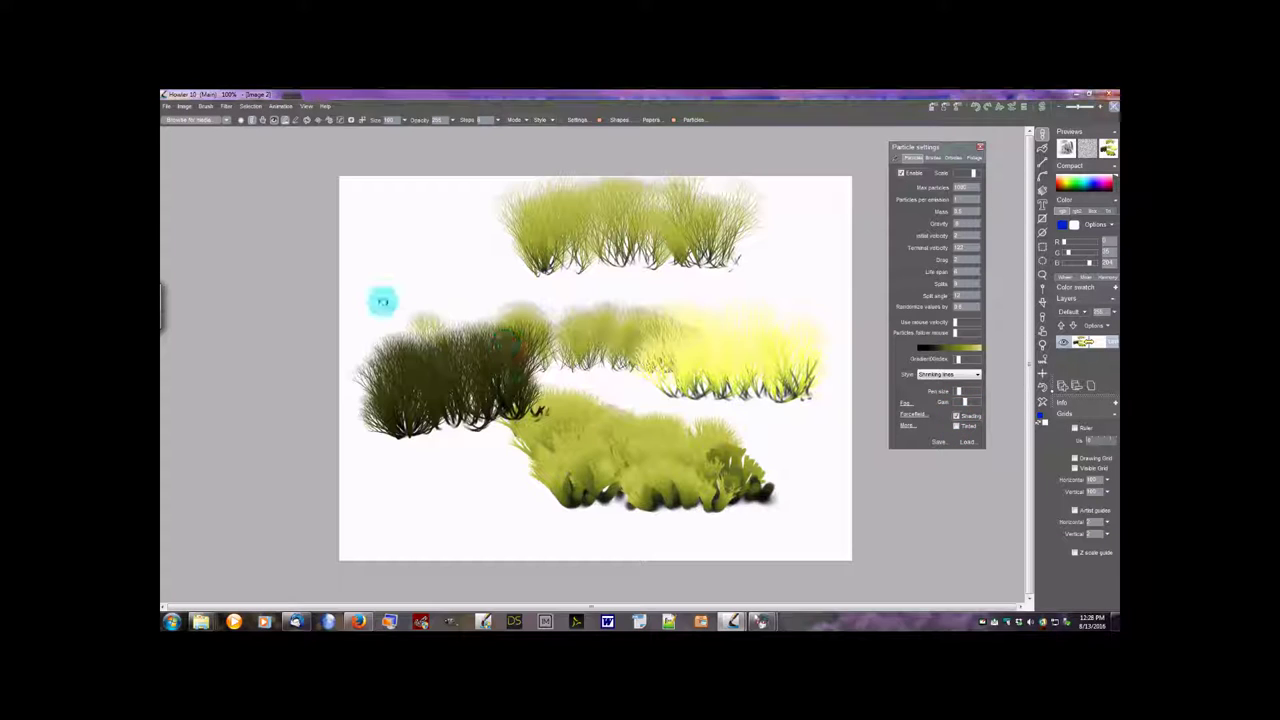
mouse_move(382, 301)
left_mouse_down()
mouse_move(426, 289)
mouse_move(694, 297)
left_mouse_up()
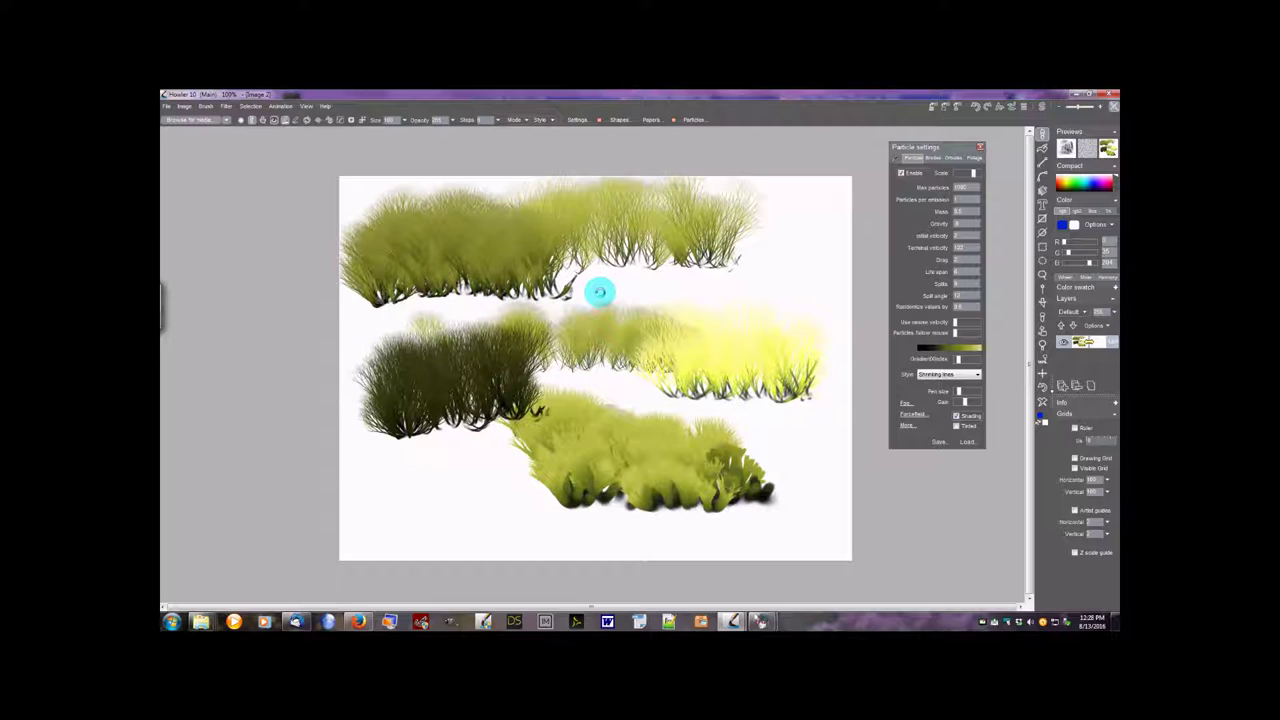
left_click_drag(599, 292, 777, 283)
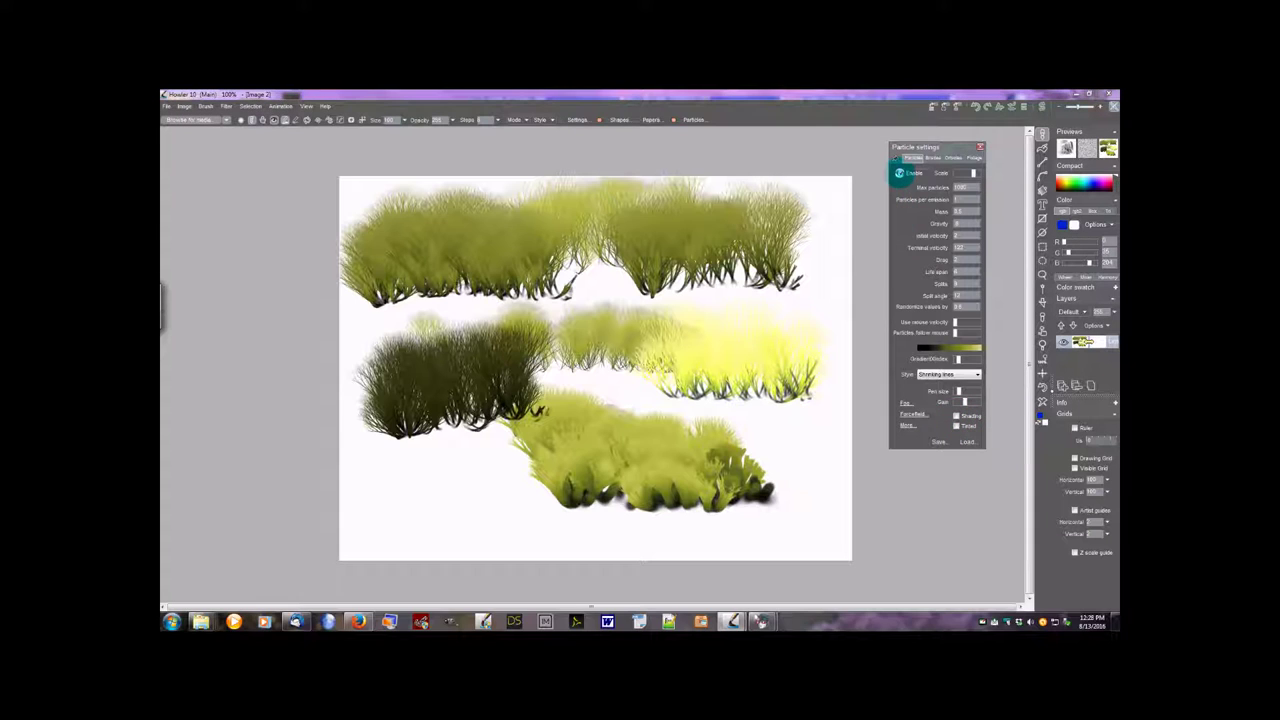
- Clear the canvas to white and enable particles on the Foliage tab
left_click(1041, 401)
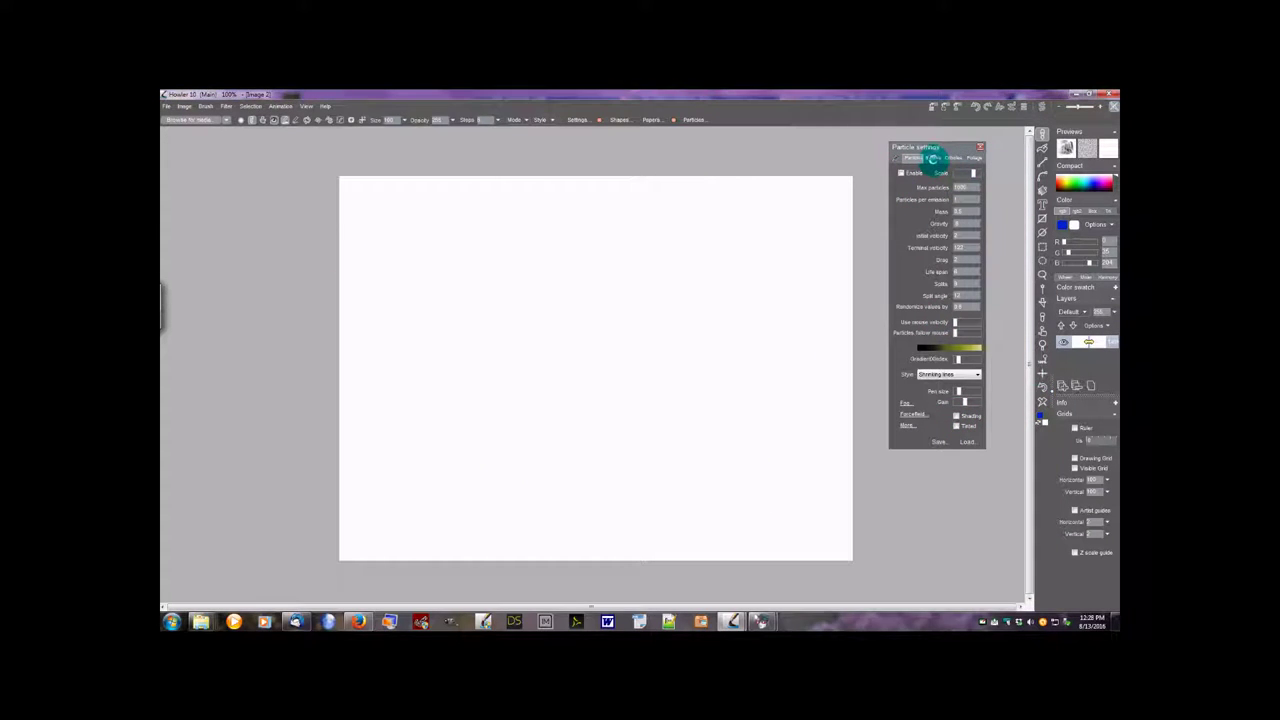
left_click(975, 157)
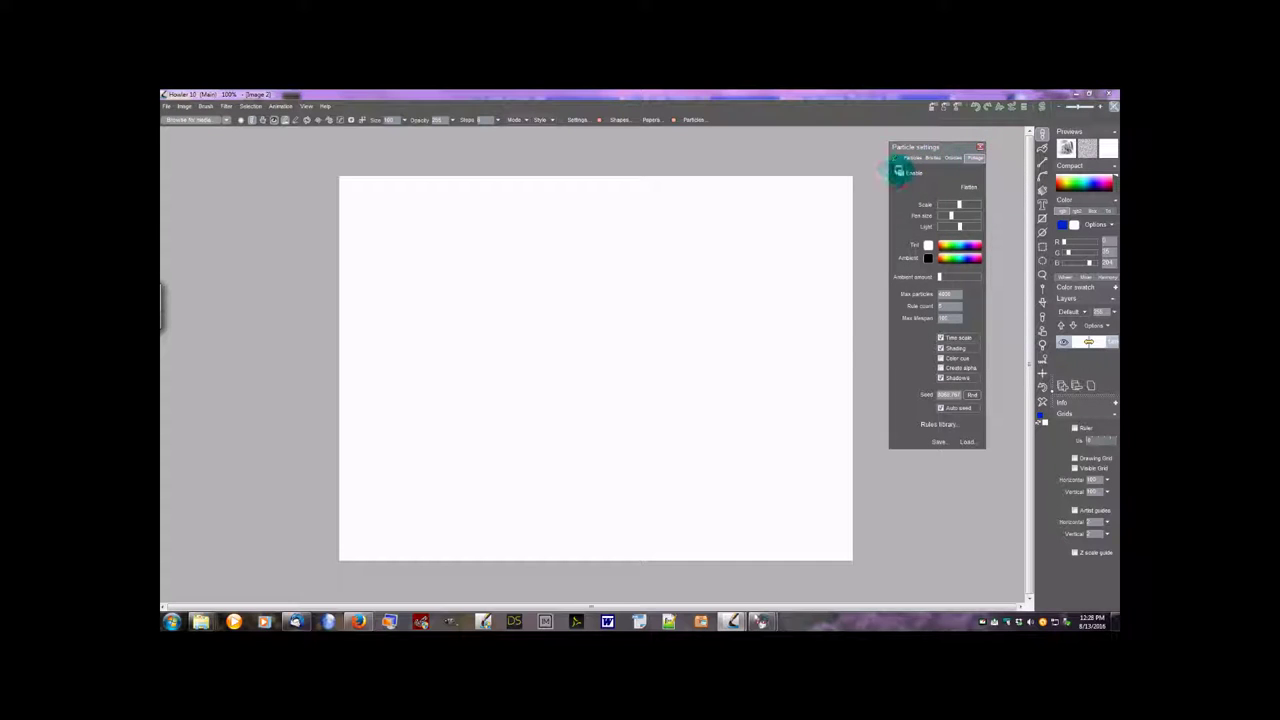
left_click(902, 173)
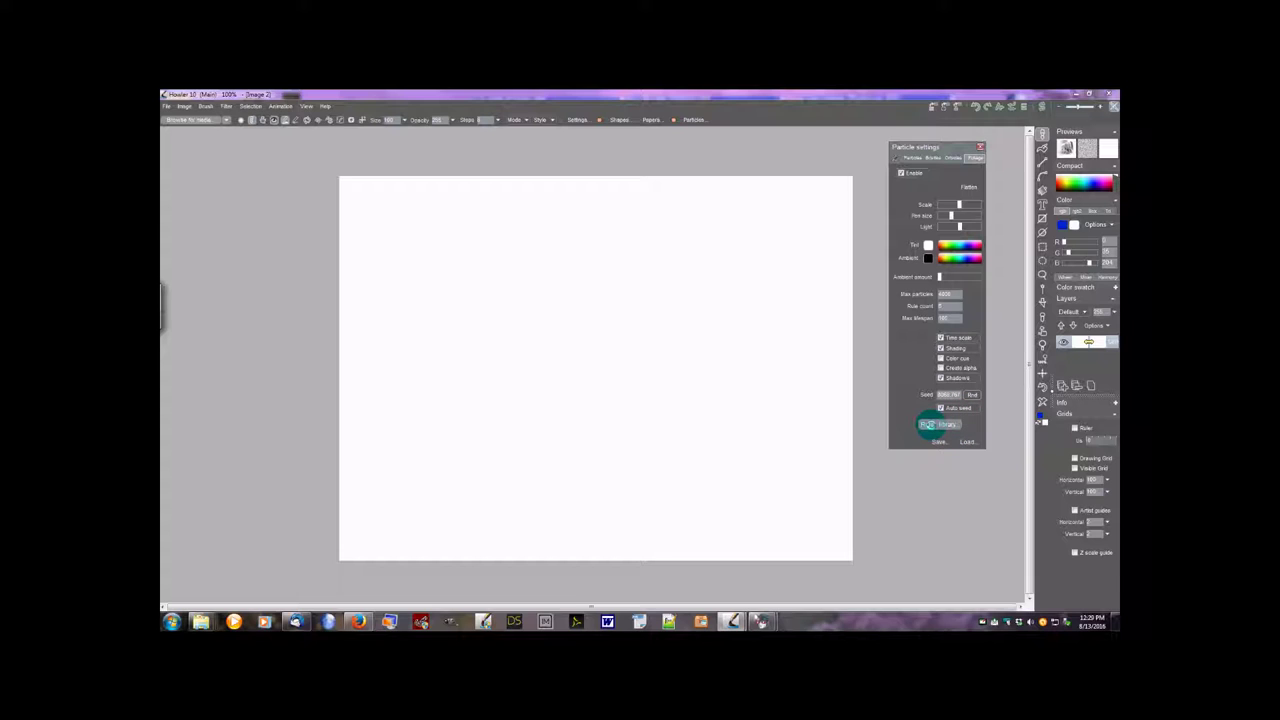
- Close the foliage rules library and load an Evergreen preset from the saved foliage list
left_click(928, 424)
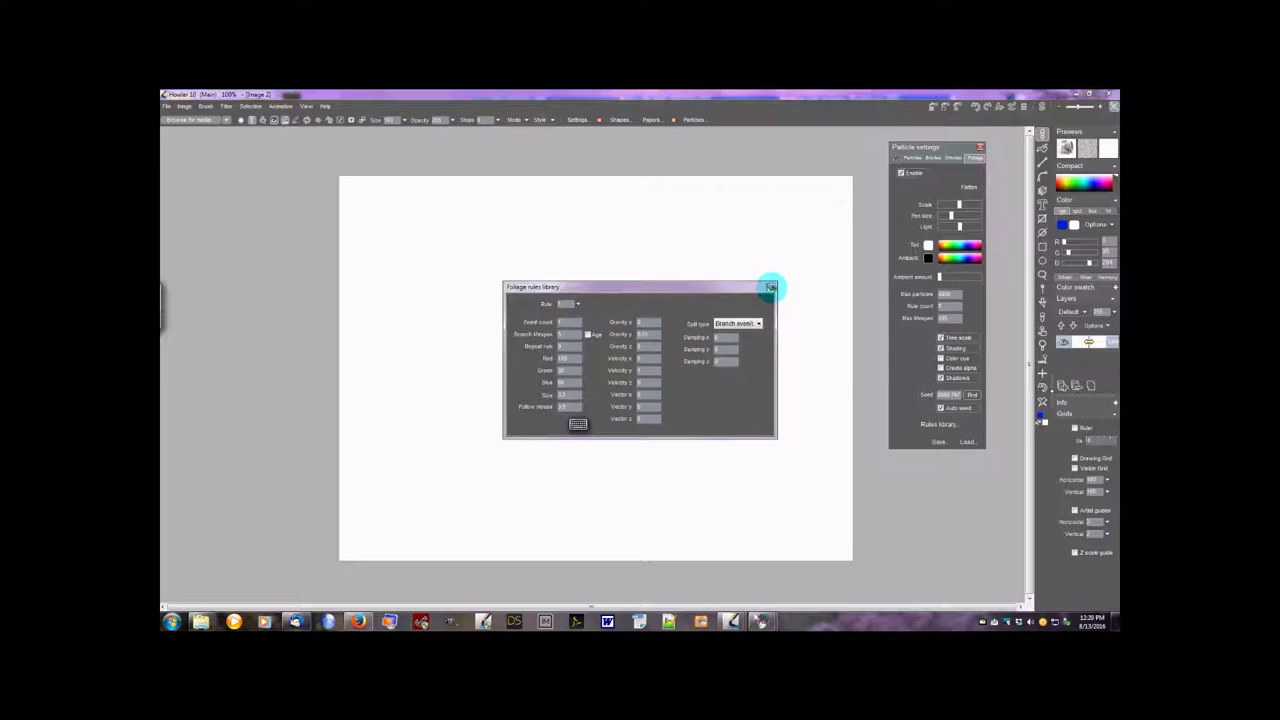
left_click(771, 287)
left_click(970, 441)
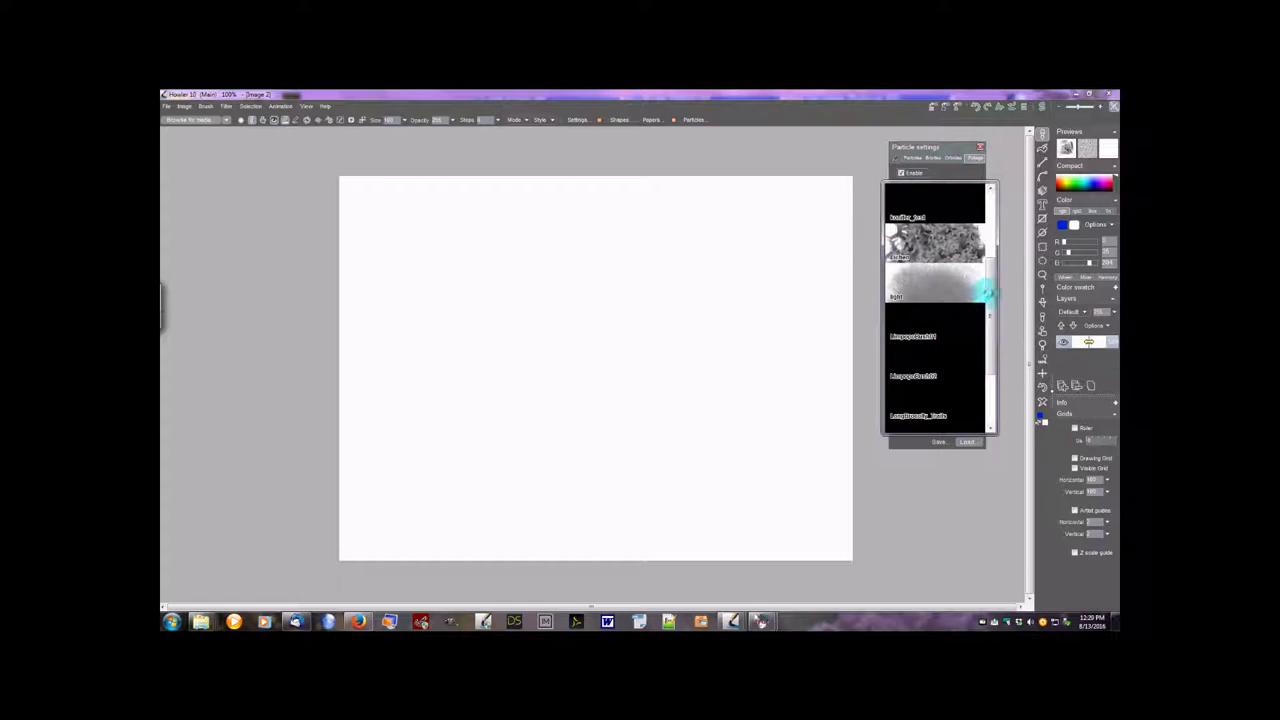
scroll(980, 280, "down", 5)
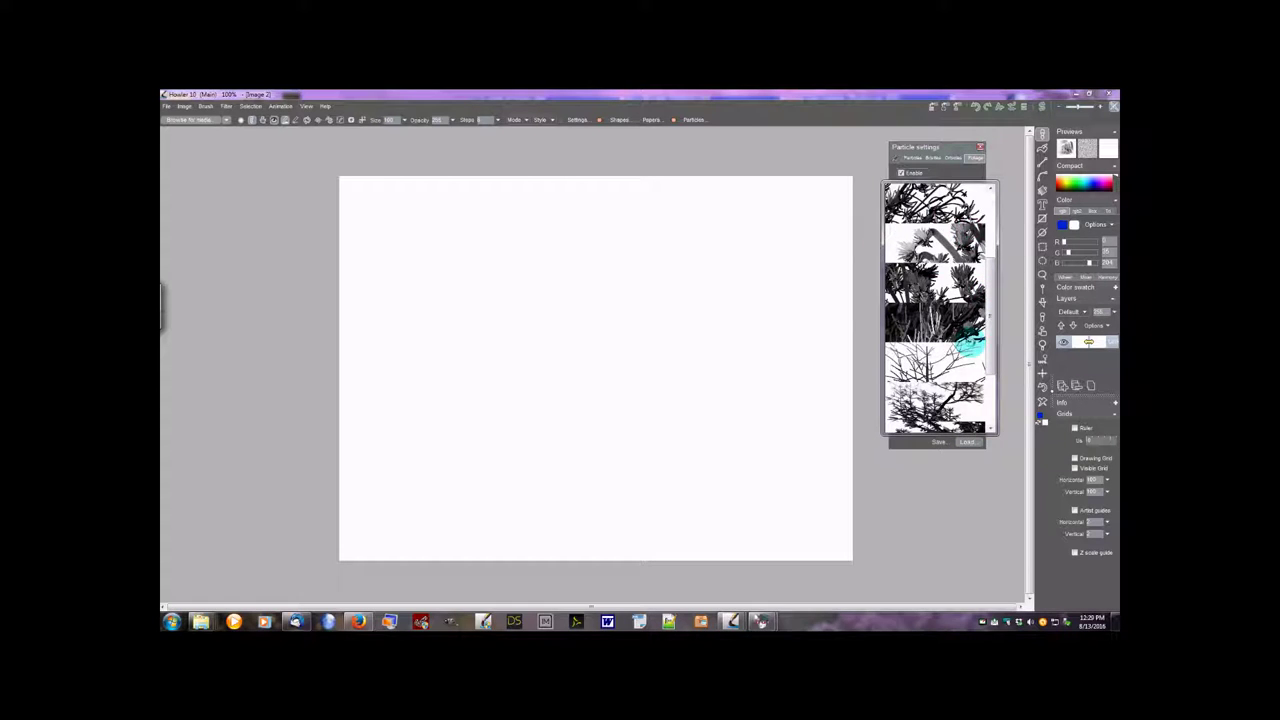
scroll(990, 325, "down", 10)
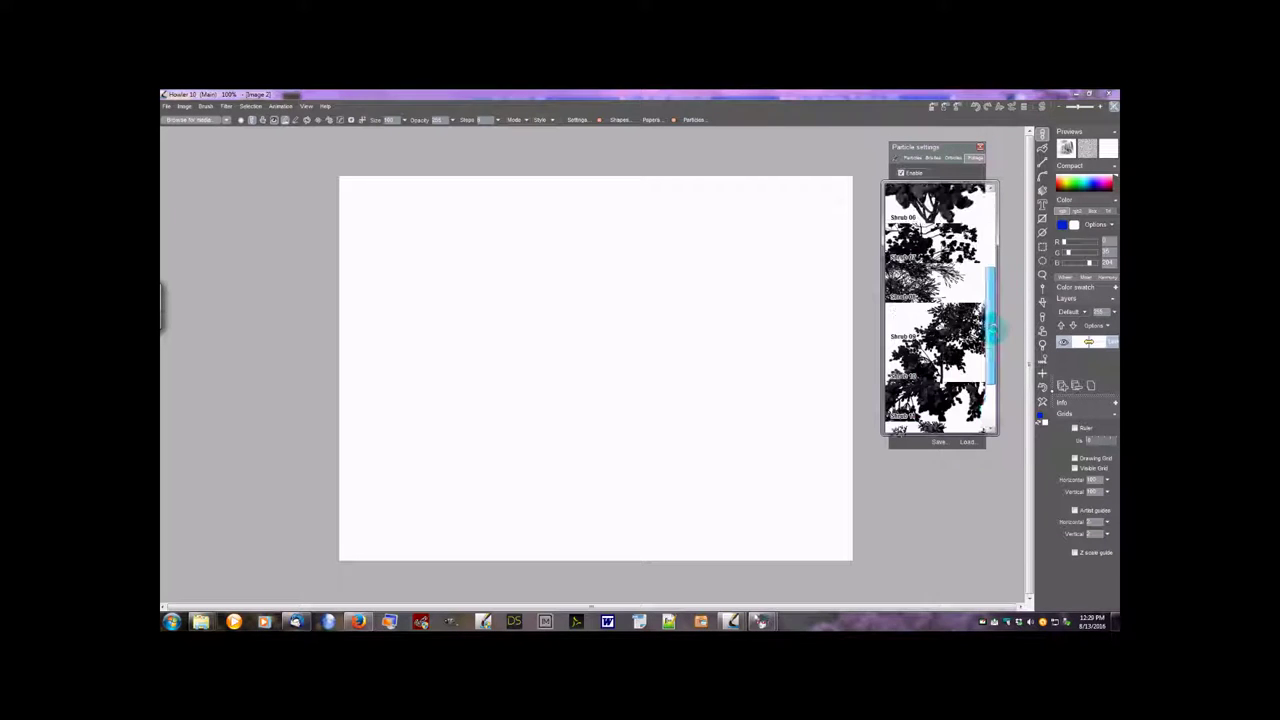
scroll(992, 325, "up", 2)
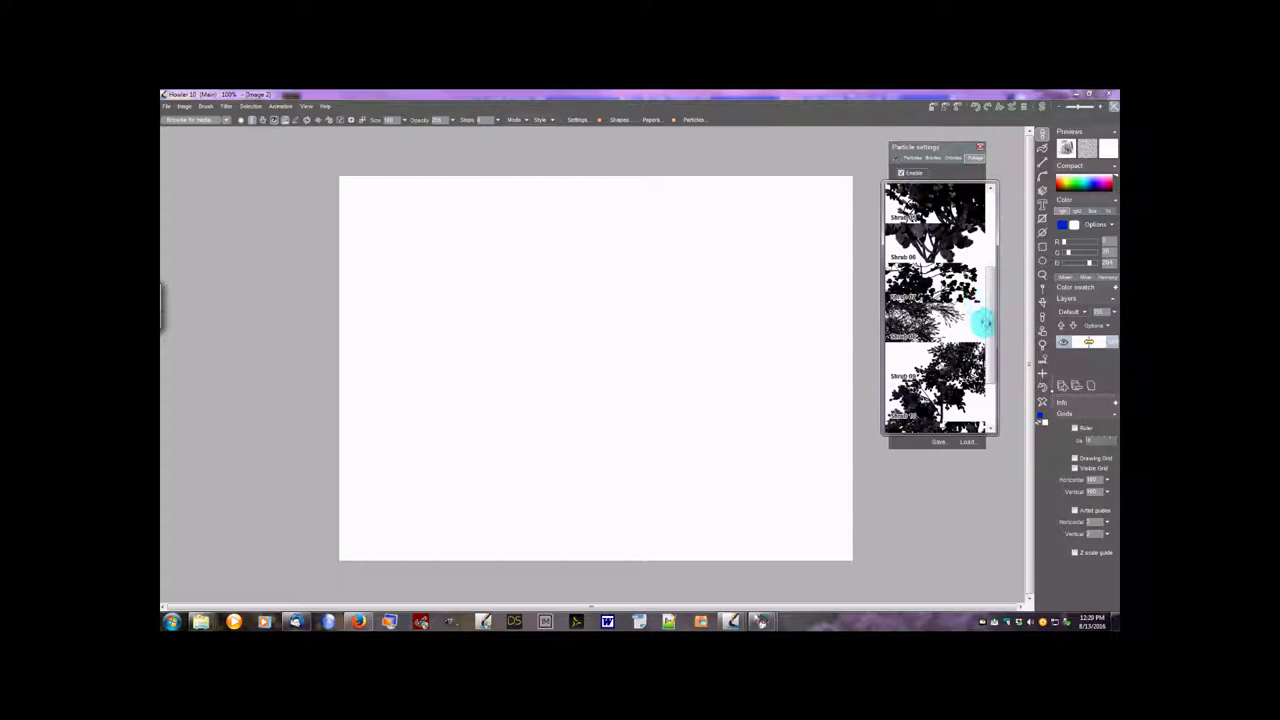
left_click_drag(982, 320, 990, 272)
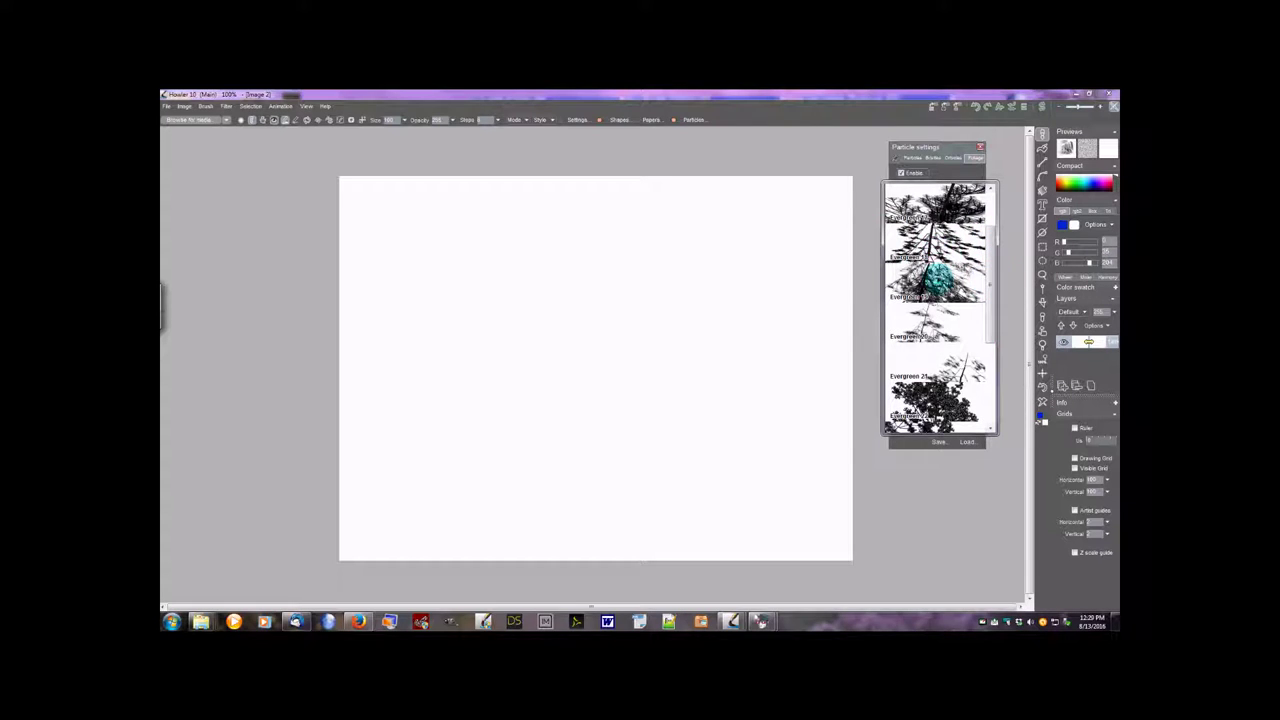
left_click(936, 280)
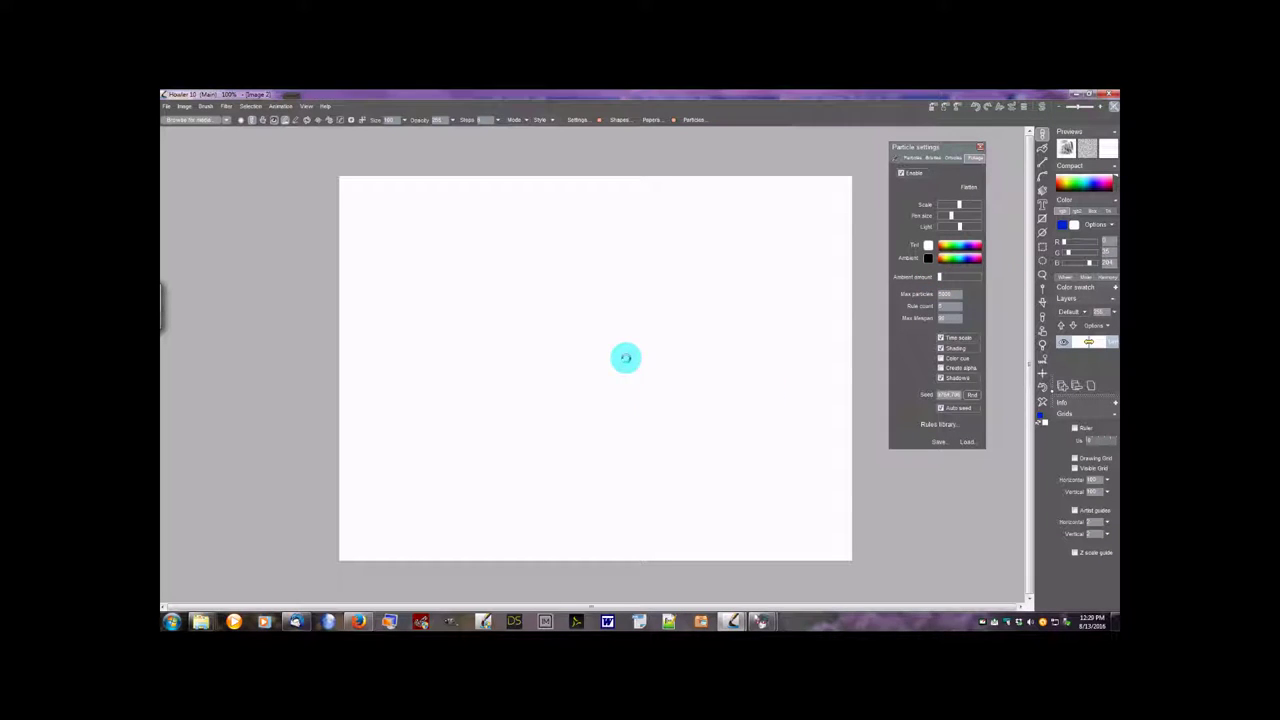
mouse_move(625, 357)
left_mouse_down()
mouse_move(697, 299)
mouse_move(812, 150)
left_mouse_up()
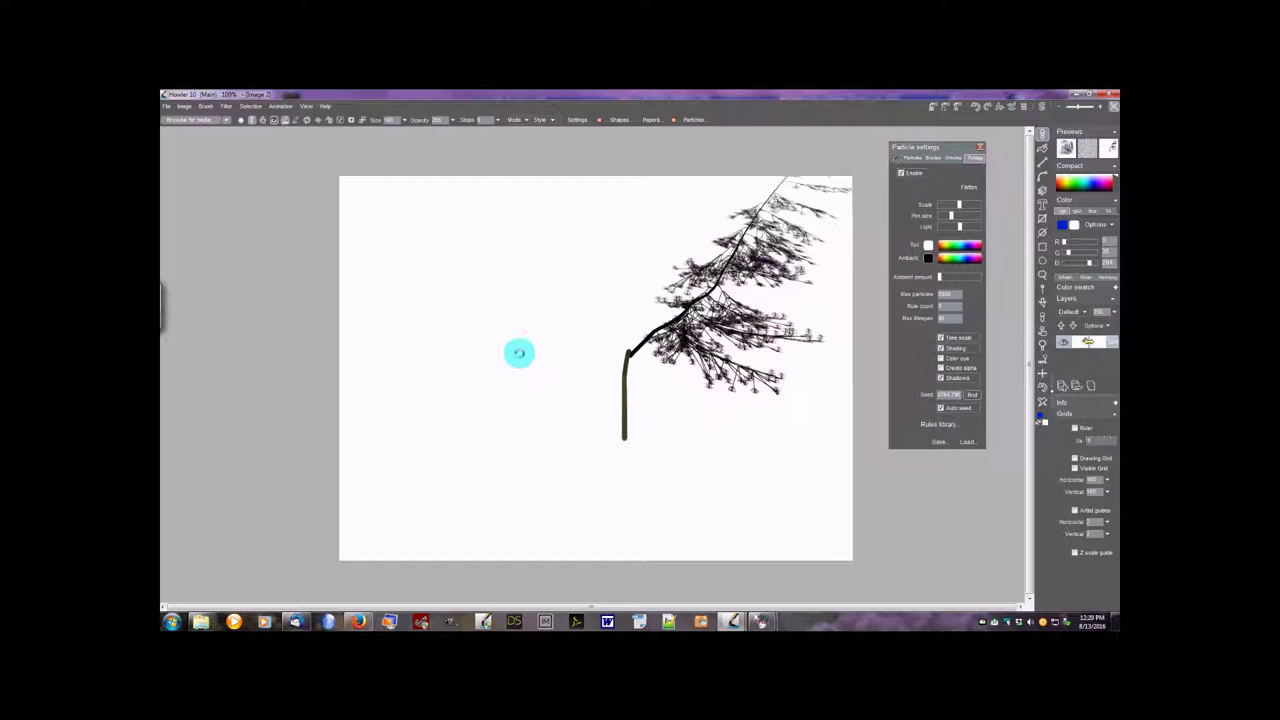
mouse_move(519, 352)
left_mouse_down()
mouse_move(670, 238)
mouse_move(761, 112)
mouse_move(861, 124)
left_mouse_up()
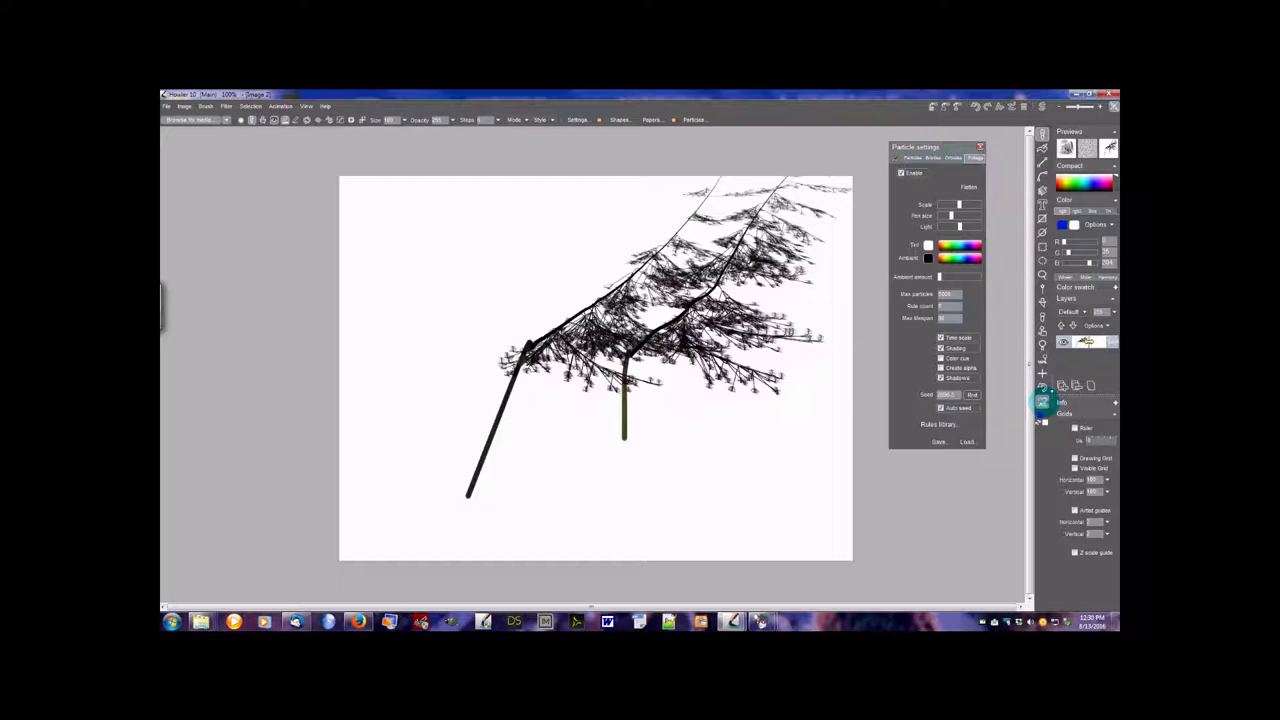
left_click(1043, 398)
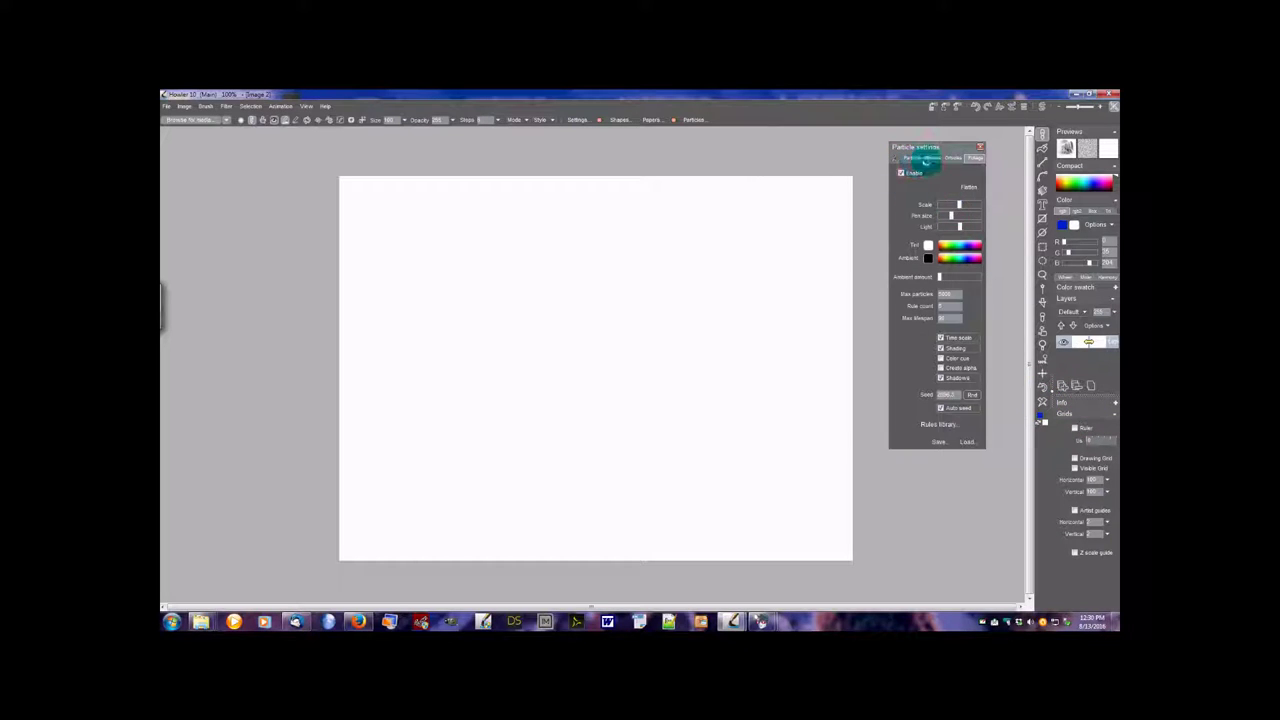
- Show the Bristles settings and make sure bristle painting is enabled
left_click(932, 157)
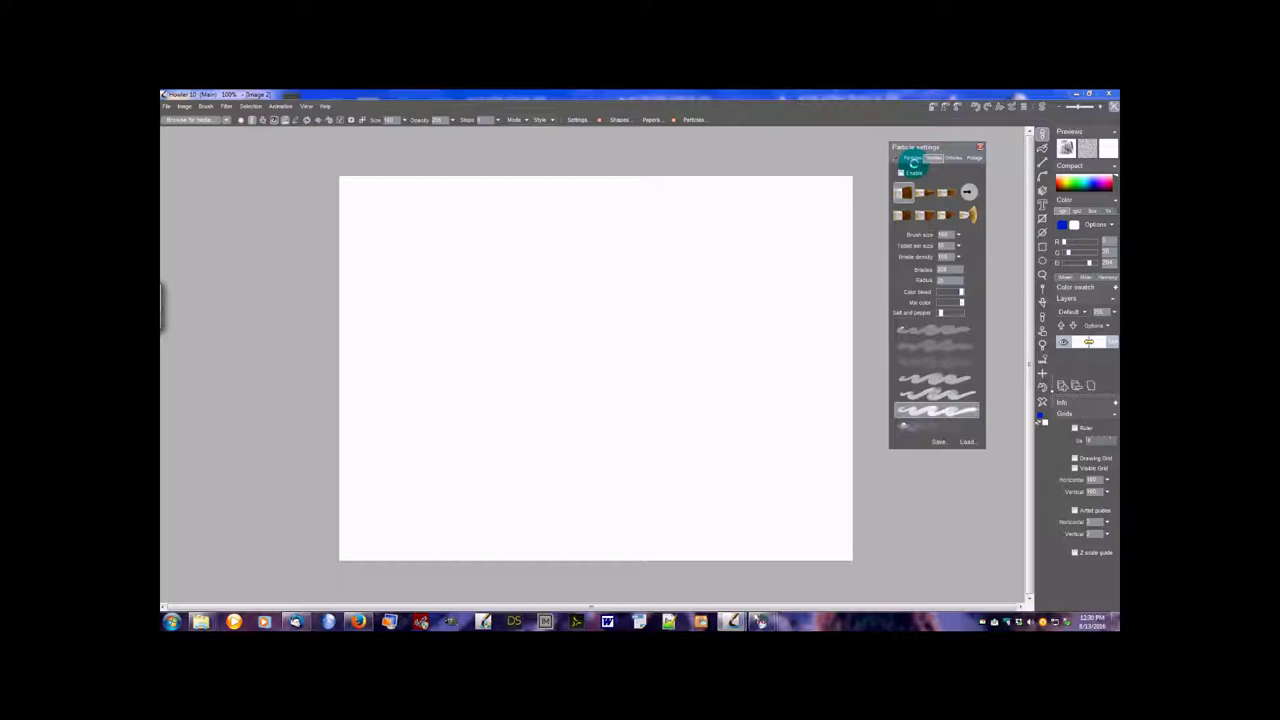
left_click(899, 173)
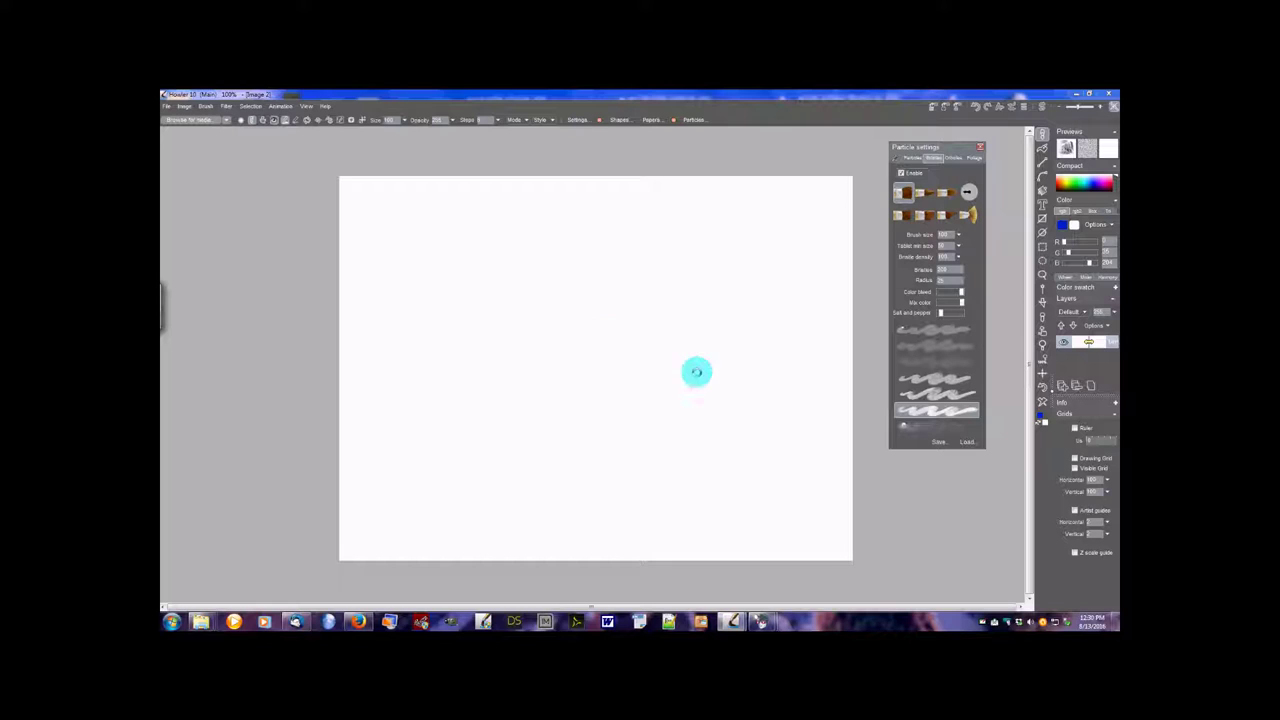
left_click(943, 234)
- Try the Barber's, Round, Wedge, Dagger and Fan bristle shapes, settle on round, pick a stroke preset, adjust colour bleed
left_click(903, 192)
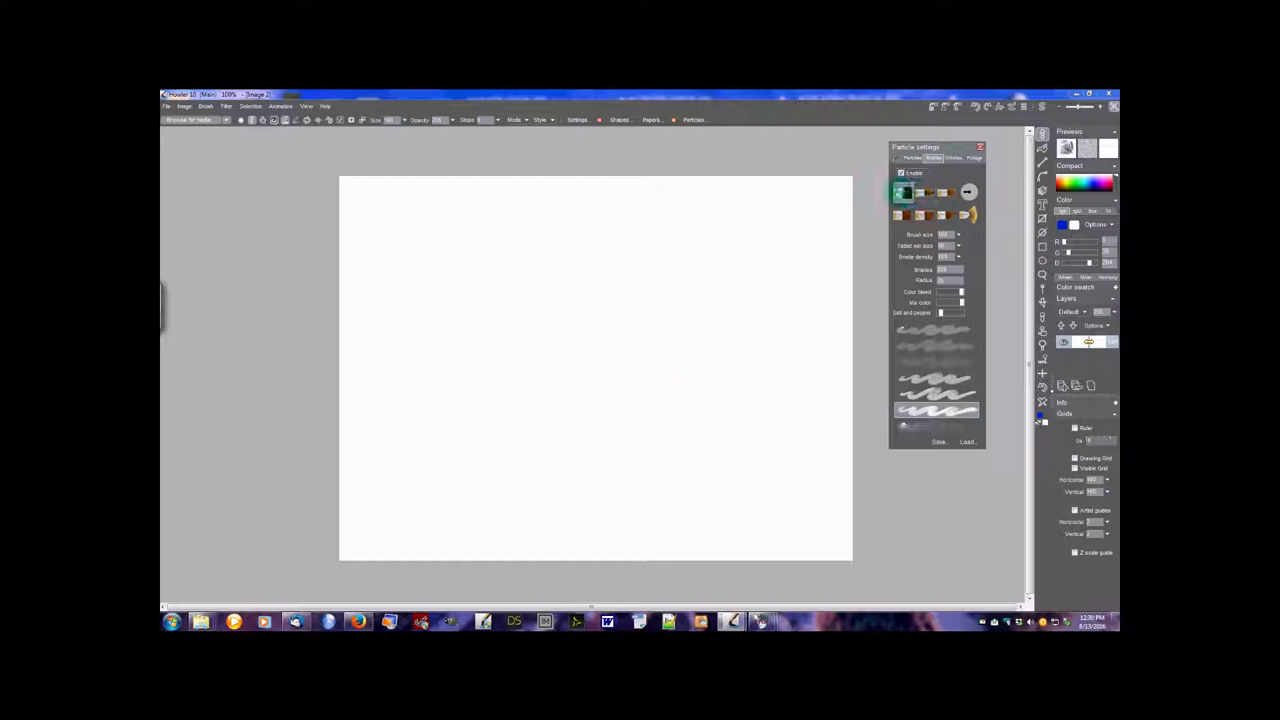
left_click(925, 191)
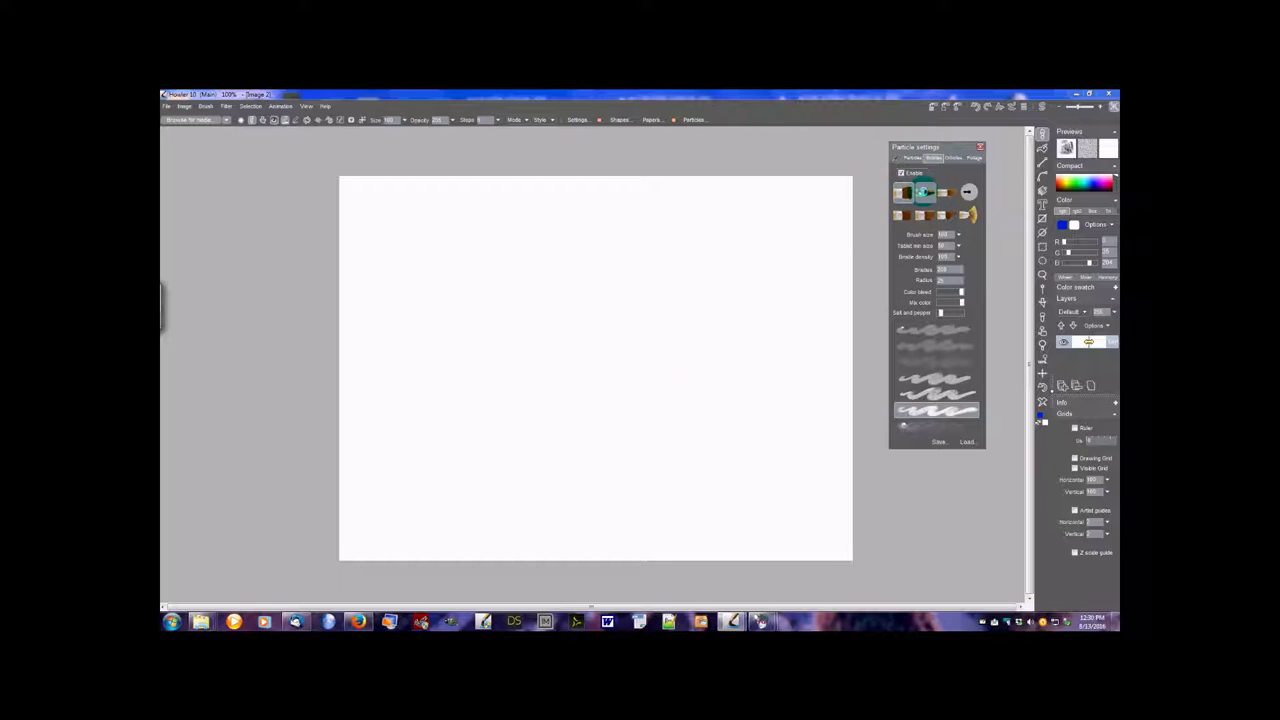
left_click(946, 192)
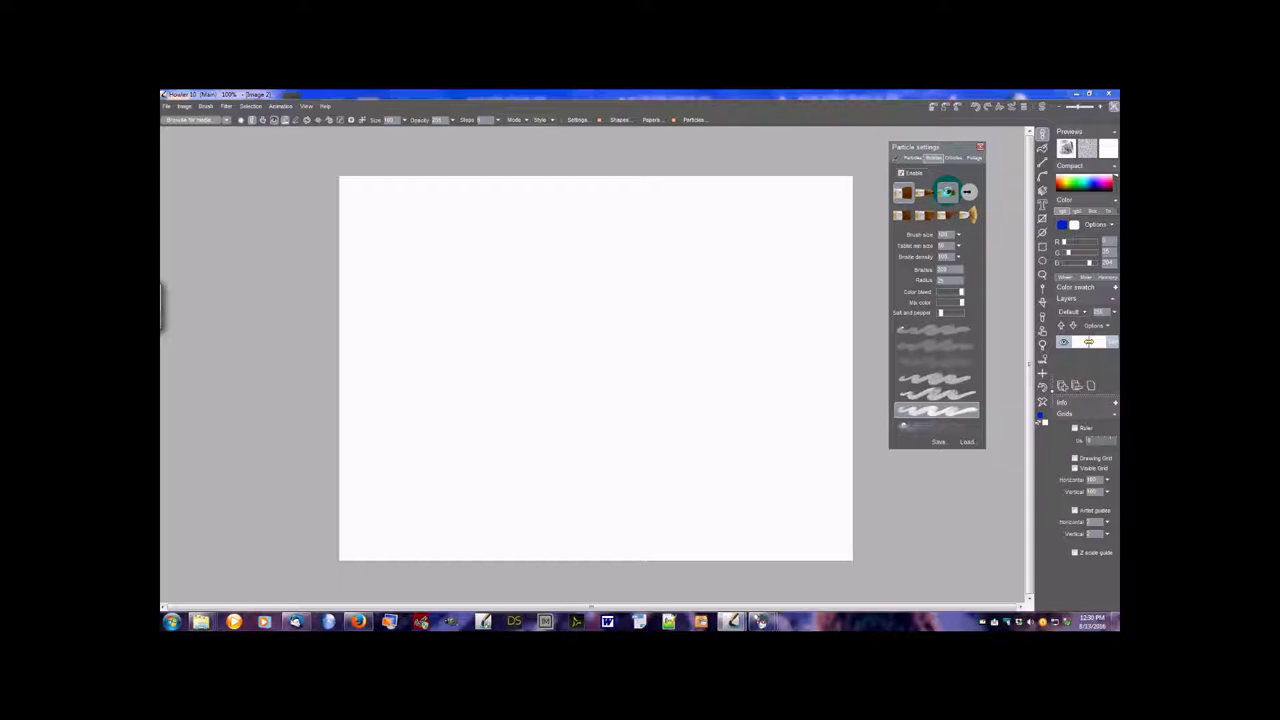
left_click(903, 215)
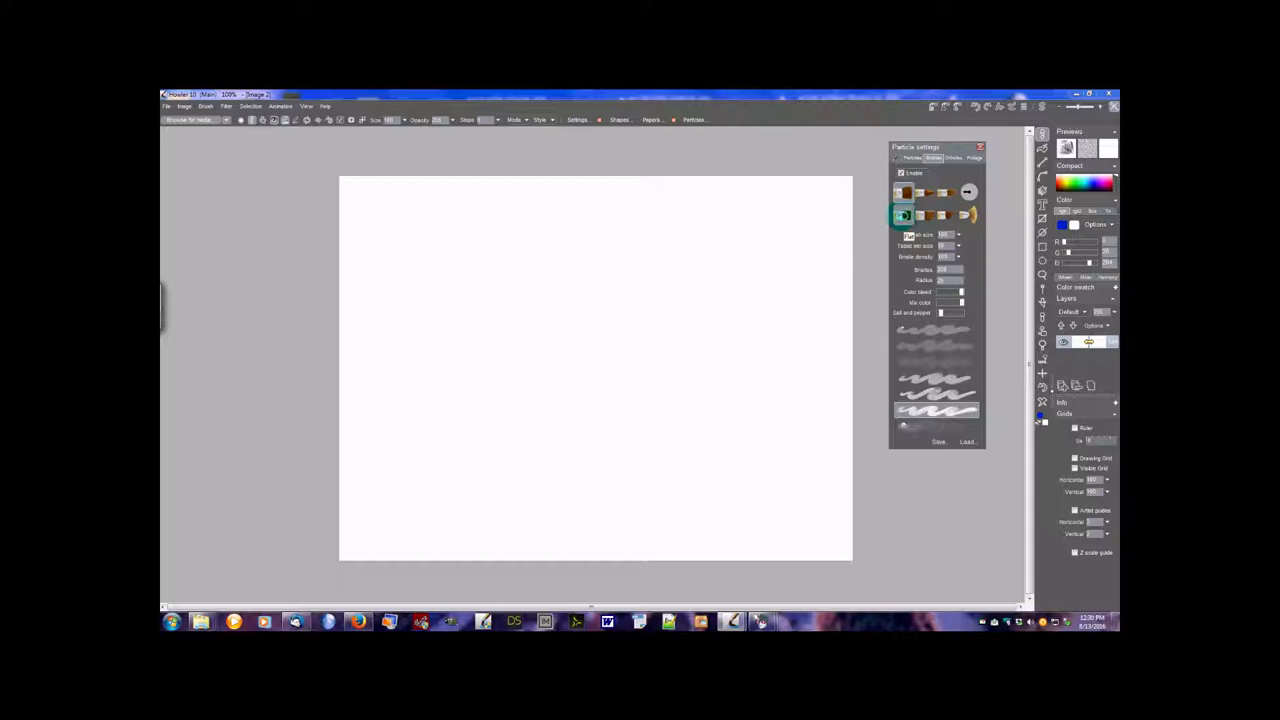
left_click(925, 215)
left_click(946, 213)
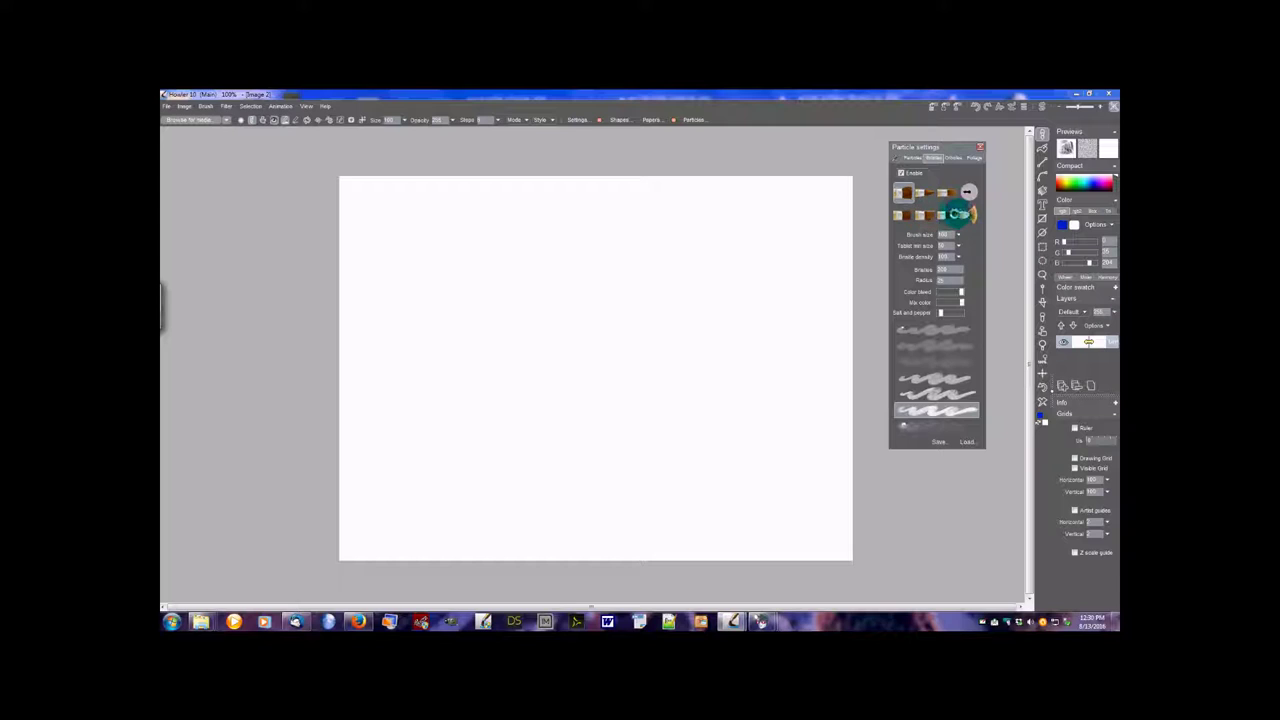
left_click(968, 215)
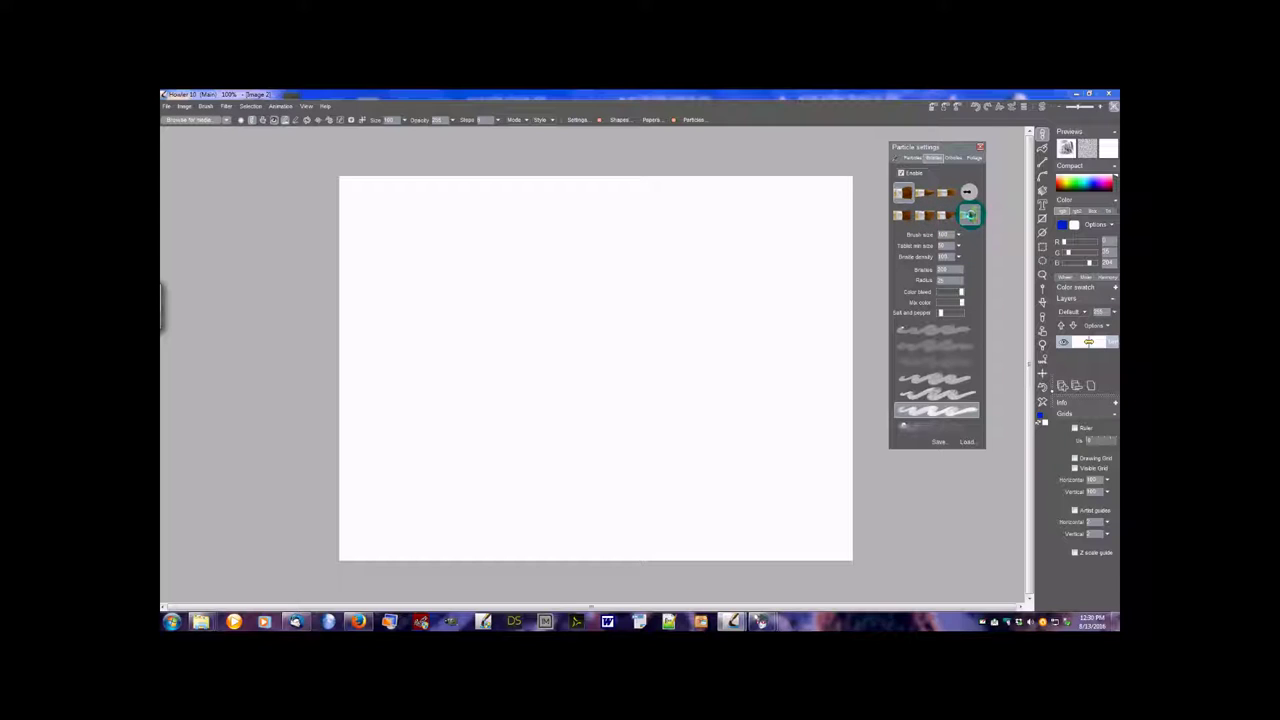
left_click(968, 191)
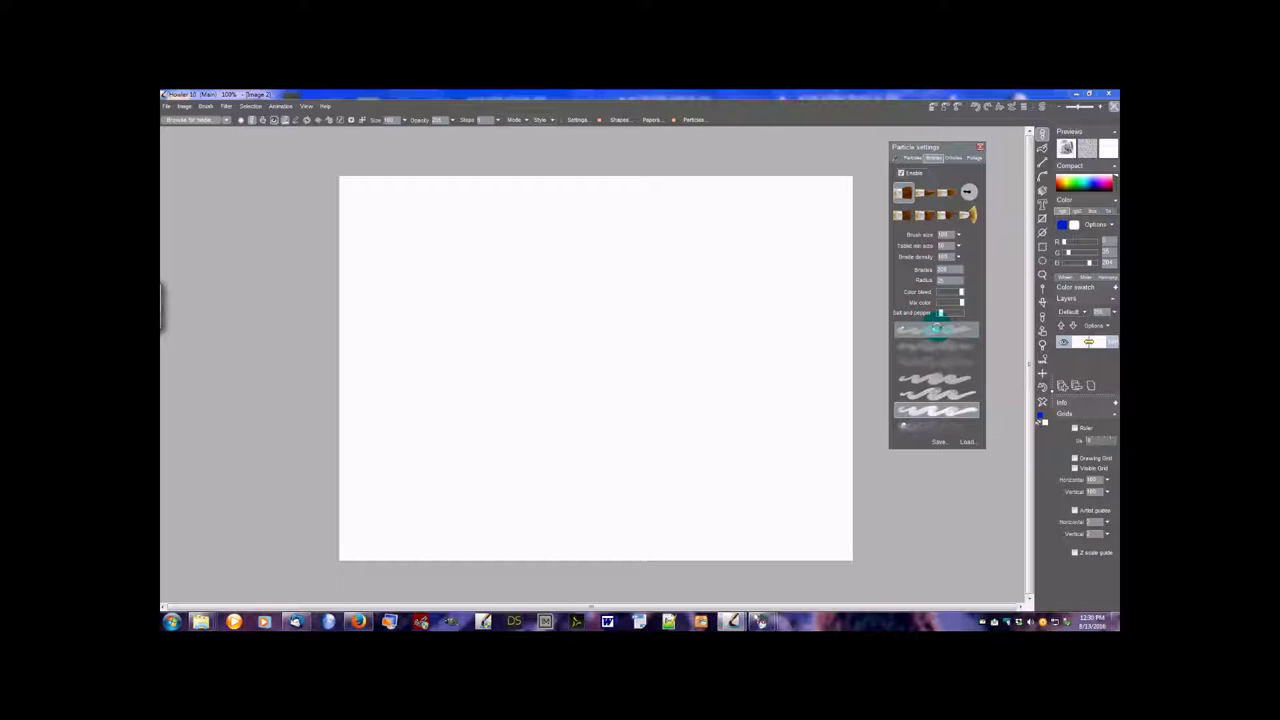
left_click(935, 347)
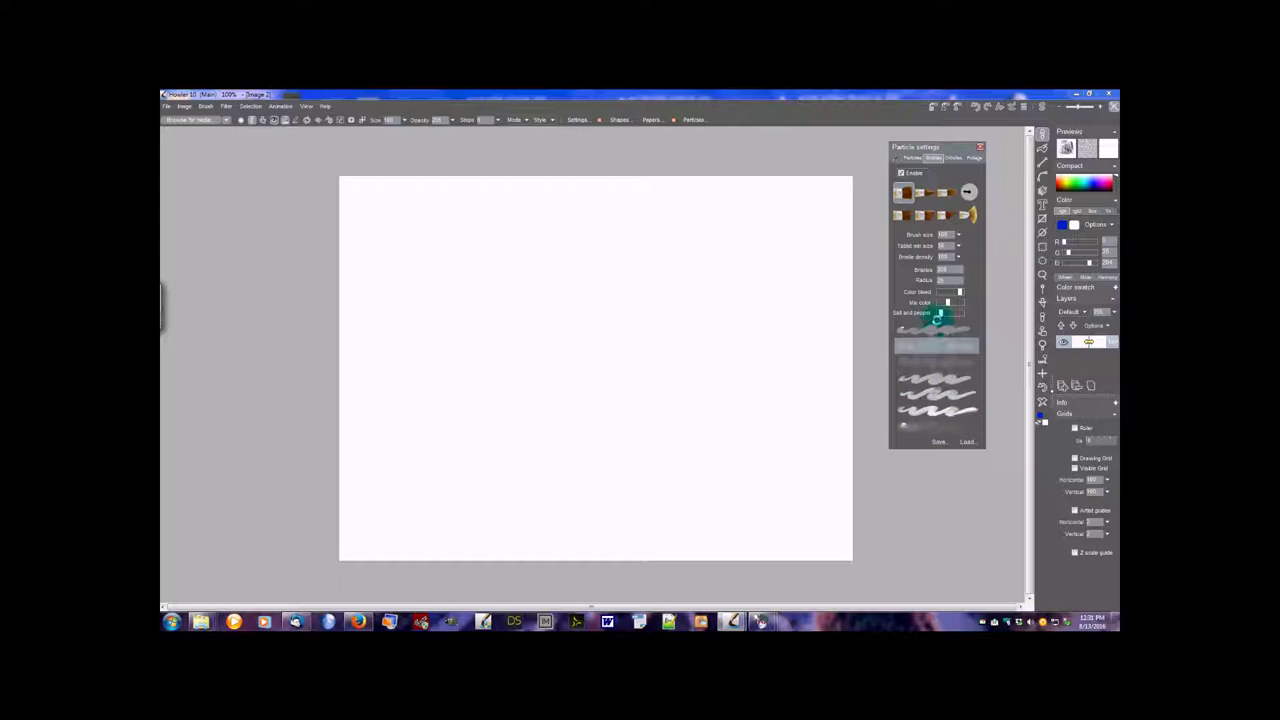
left_click_drag(956, 291, 940, 294)
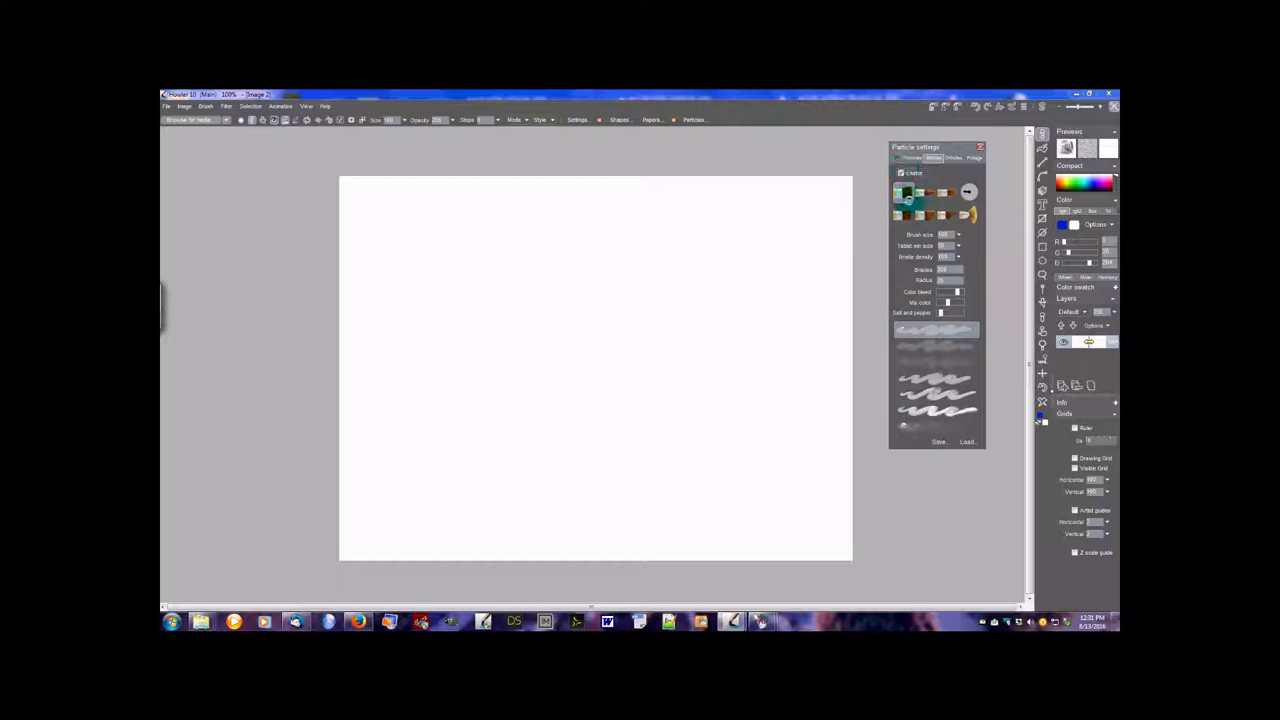
- Paint lavender bristle strokes, change the bristle density, then add broad strokes across the upper and lower canvas
left_click_drag(474, 386, 622, 284)
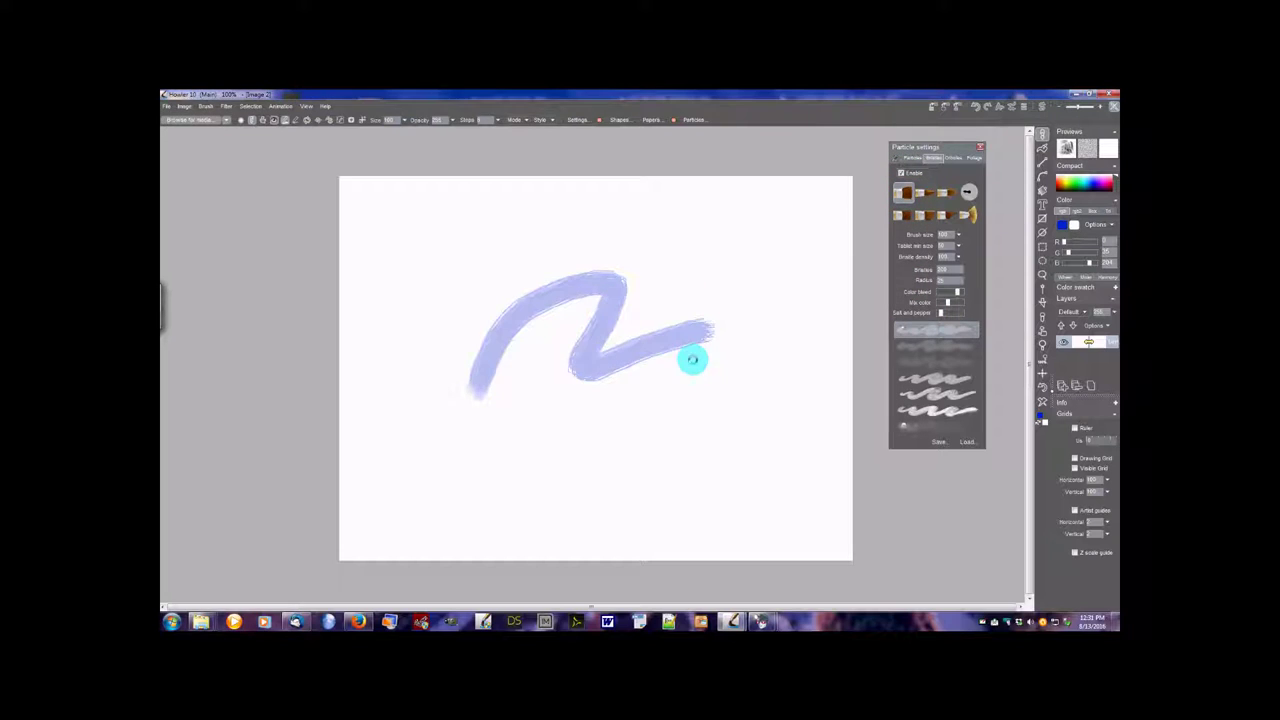
left_click_drag(692, 360, 808, 385)
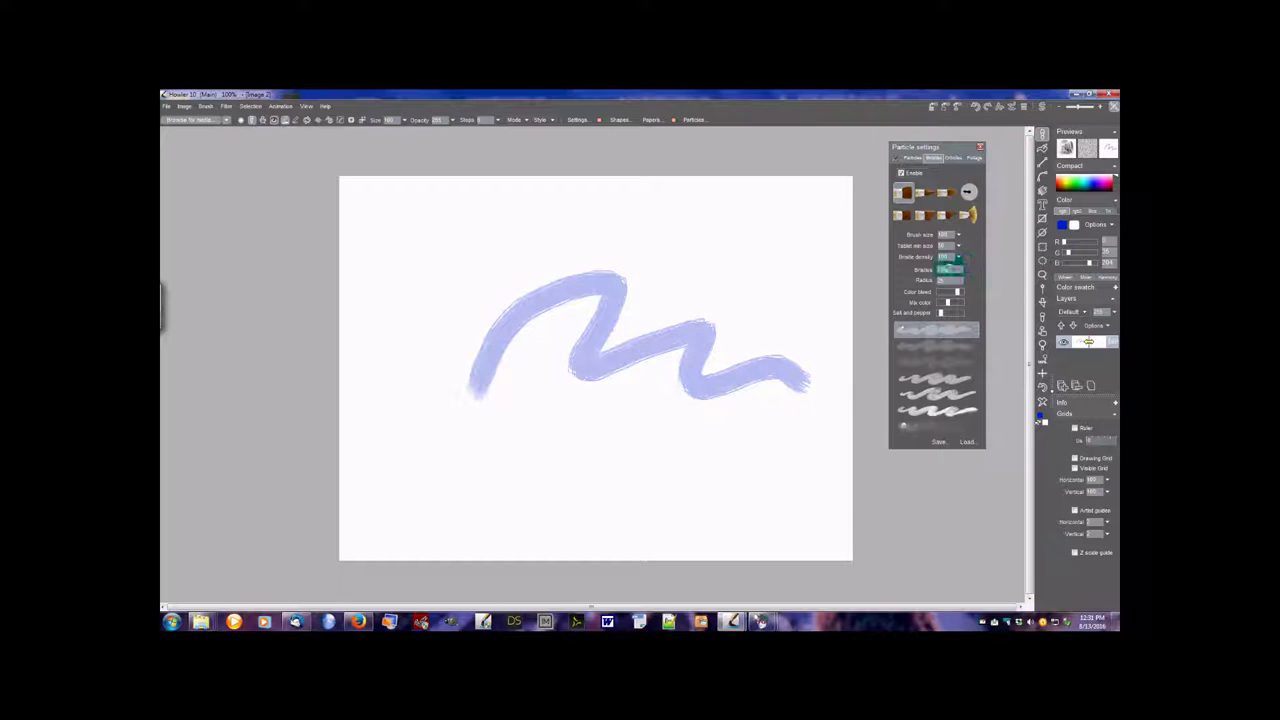
left_click(960, 256)
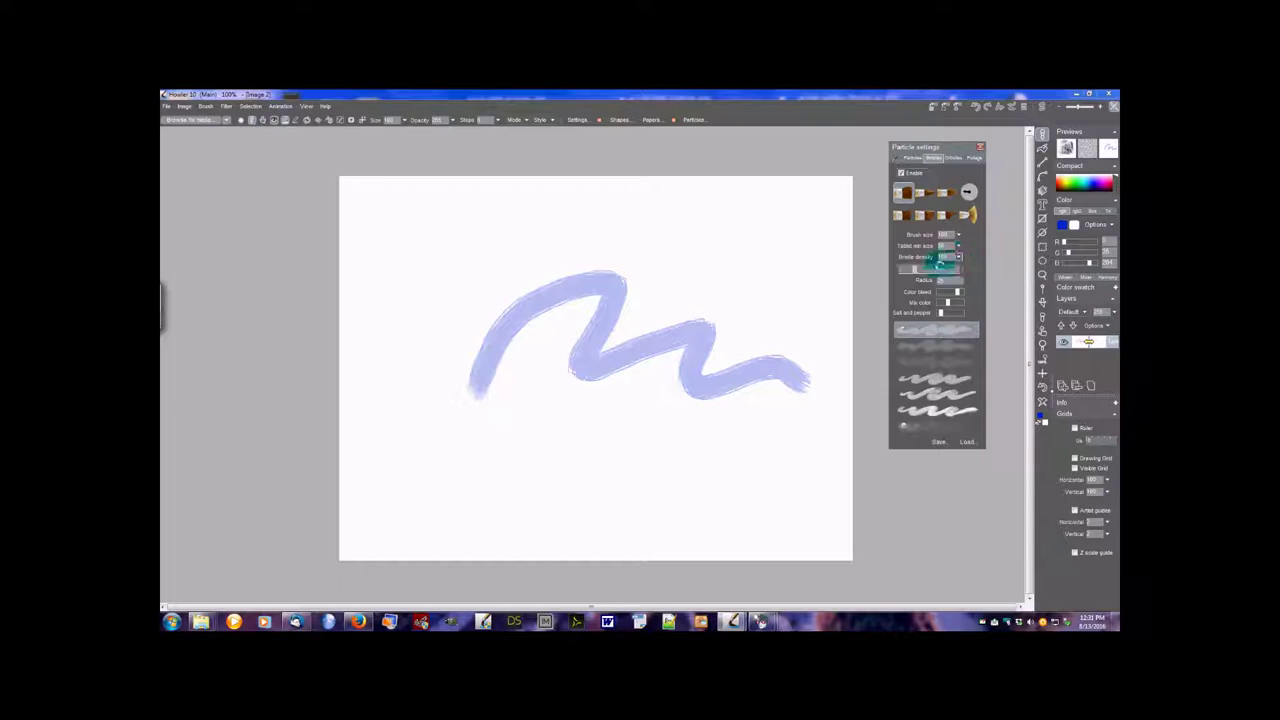
left_click(943, 270)
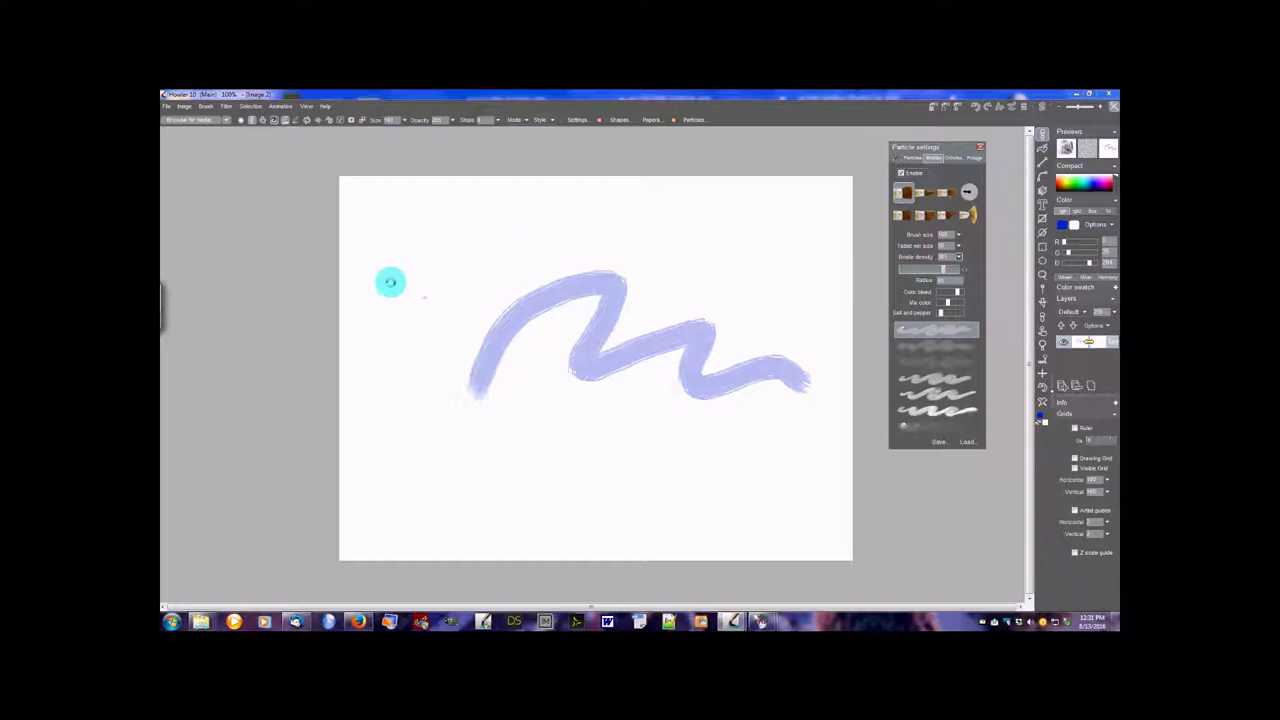
mouse_move(389, 280)
left_mouse_down()
mouse_move(526, 214)
mouse_move(600, 262)
left_mouse_up()
mouse_move(675, 229)
left_mouse_down()
mouse_move(668, 271)
mouse_move(771, 357)
left_mouse_up()
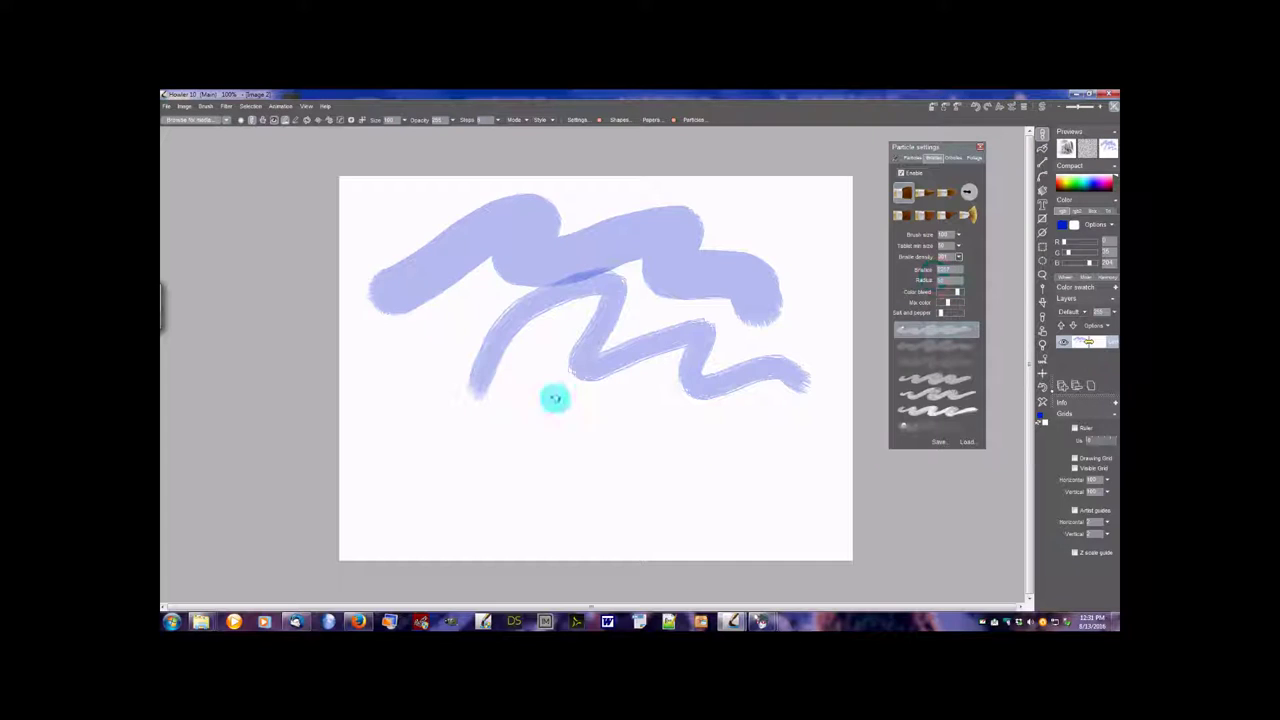
mouse_move(466, 482)
left_mouse_down()
mouse_move(645, 468)
mouse_move(663, 455)
left_mouse_up()
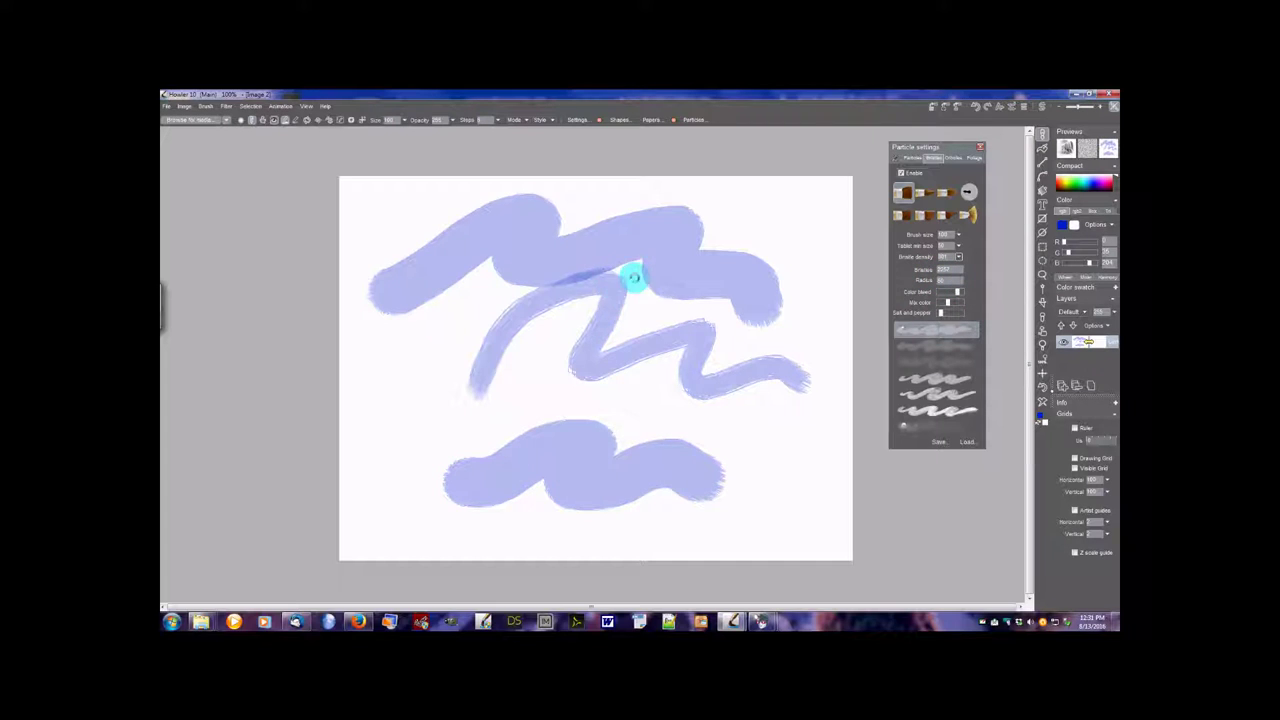
- Layer darker blue zigzag and looping strokes over the lower strokes
mouse_move(478, 300)
left_mouse_down()
mouse_move(529, 240)
mouse_move(593, 218)
mouse_move(565, 291)
mouse_move(688, 263)
mouse_move(714, 292)
mouse_move(742, 388)
left_mouse_up()
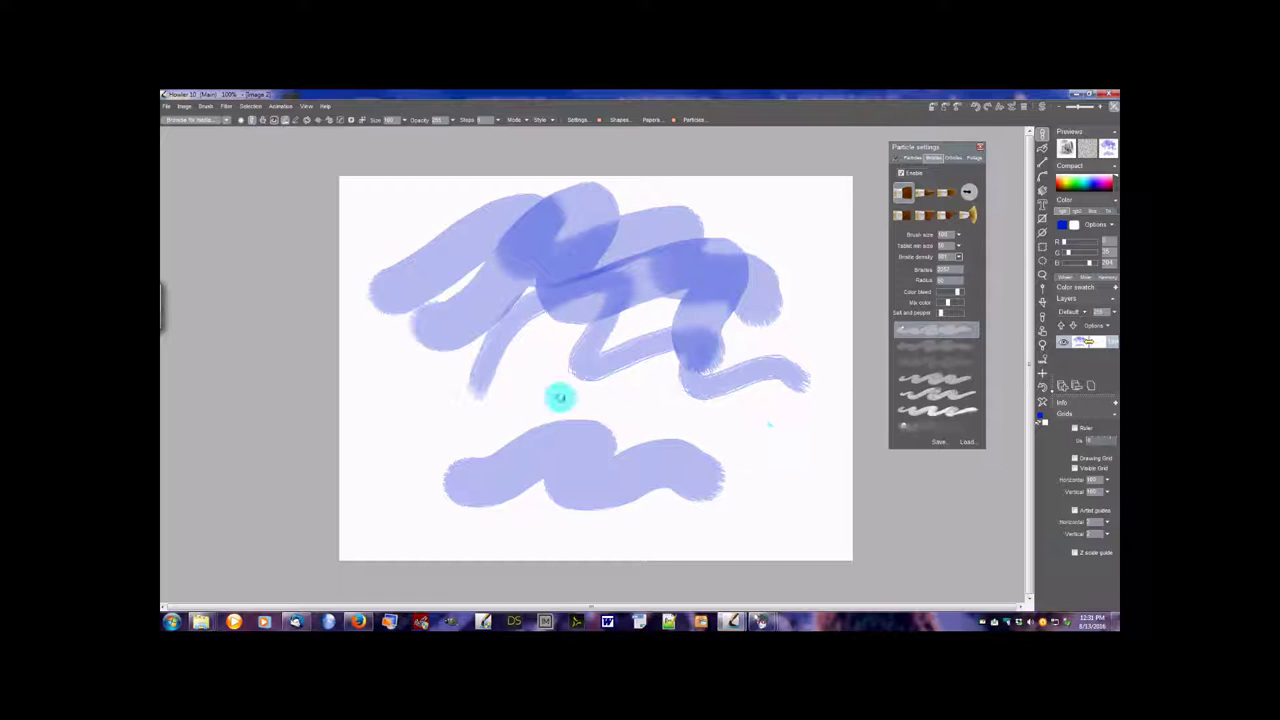
mouse_move(560, 394)
left_mouse_down()
mouse_move(602, 423)
mouse_move(596, 444)
mouse_move(627, 465)
mouse_move(745, 455)
left_mouse_up()
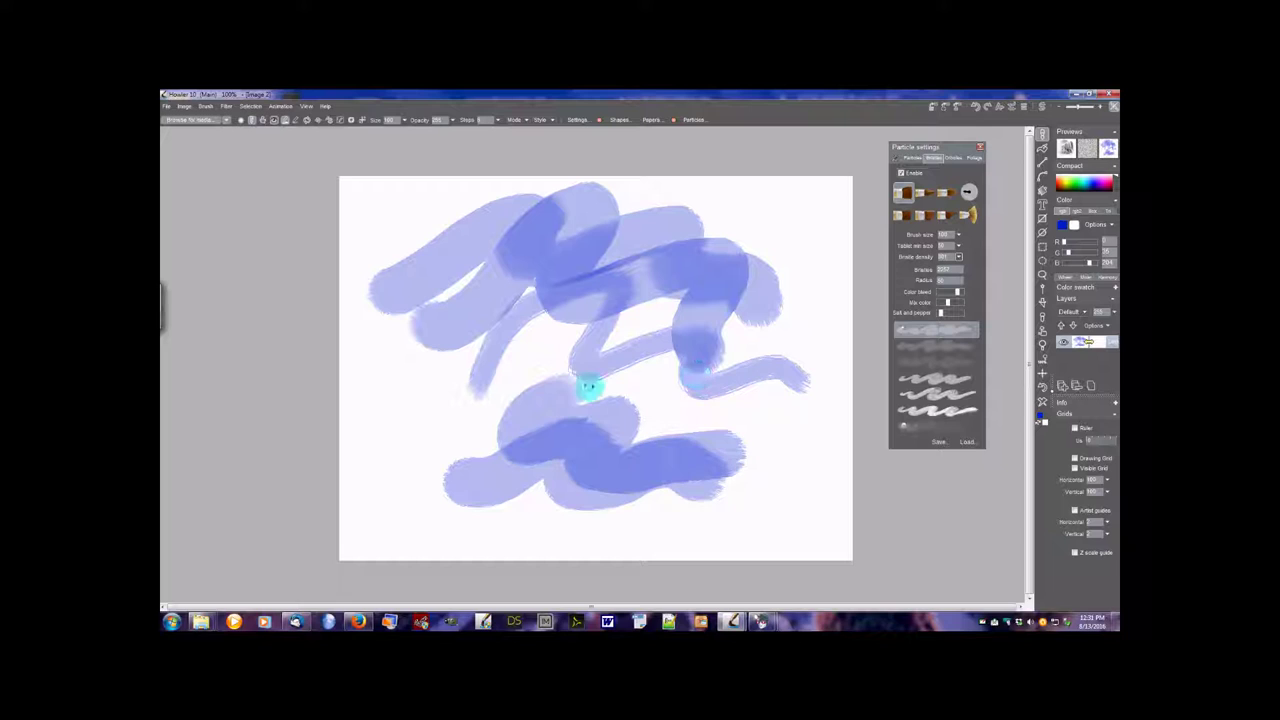
mouse_move(591, 386)
left_mouse_down()
mouse_move(564, 430)
mouse_move(623, 415)
mouse_move(606, 453)
mouse_move(742, 442)
left_mouse_up()
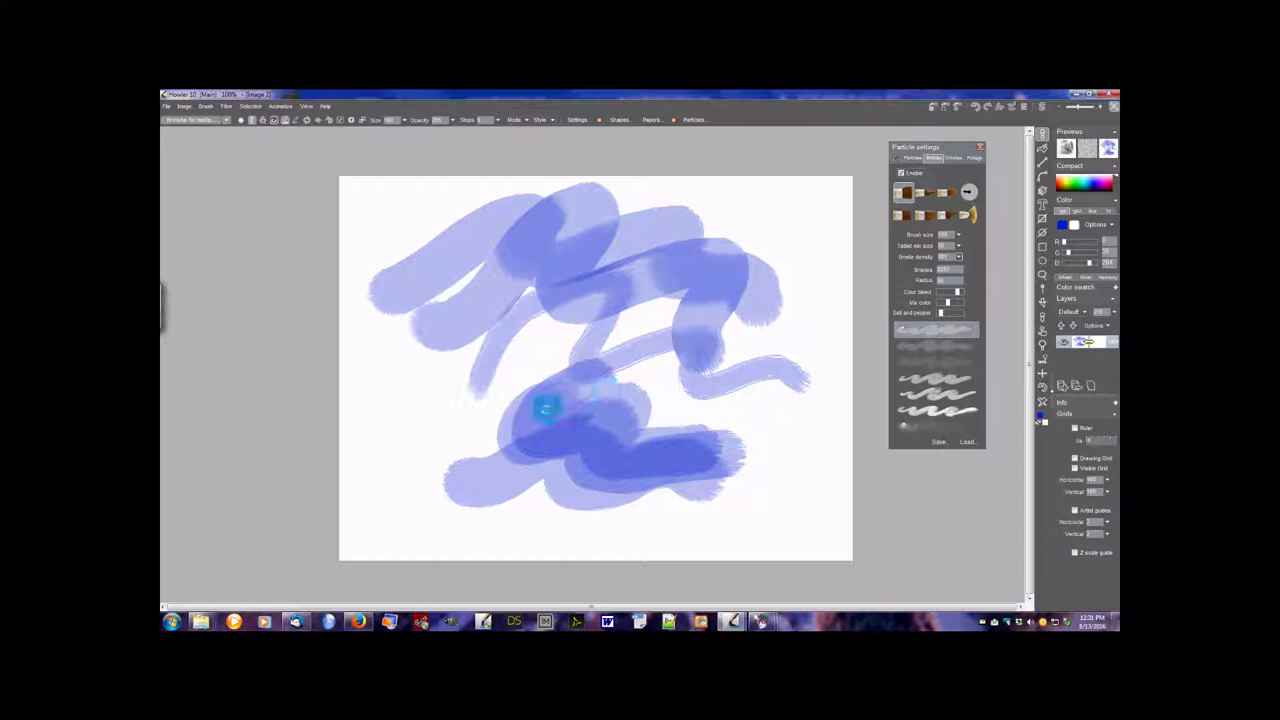
left_click_drag(543, 408, 751, 429)
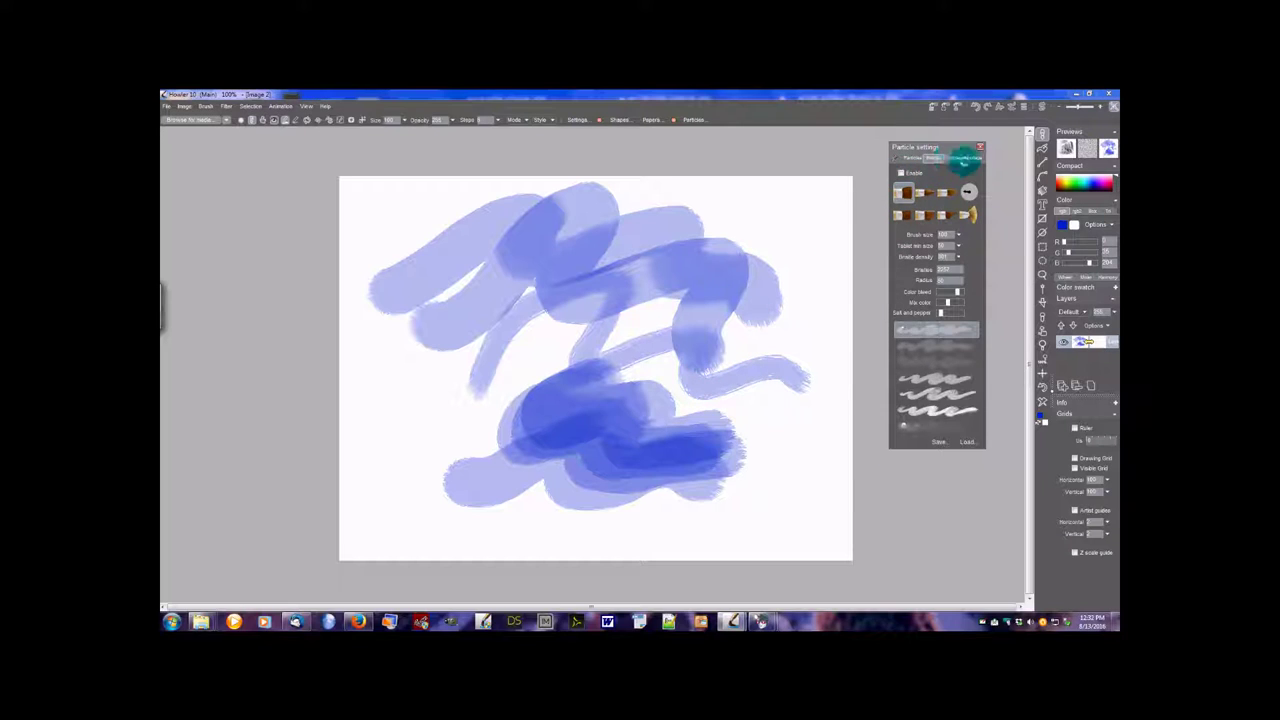
- Enable orbicle painting on the Orbicles tab and clear the canvas
left_click(950, 158)
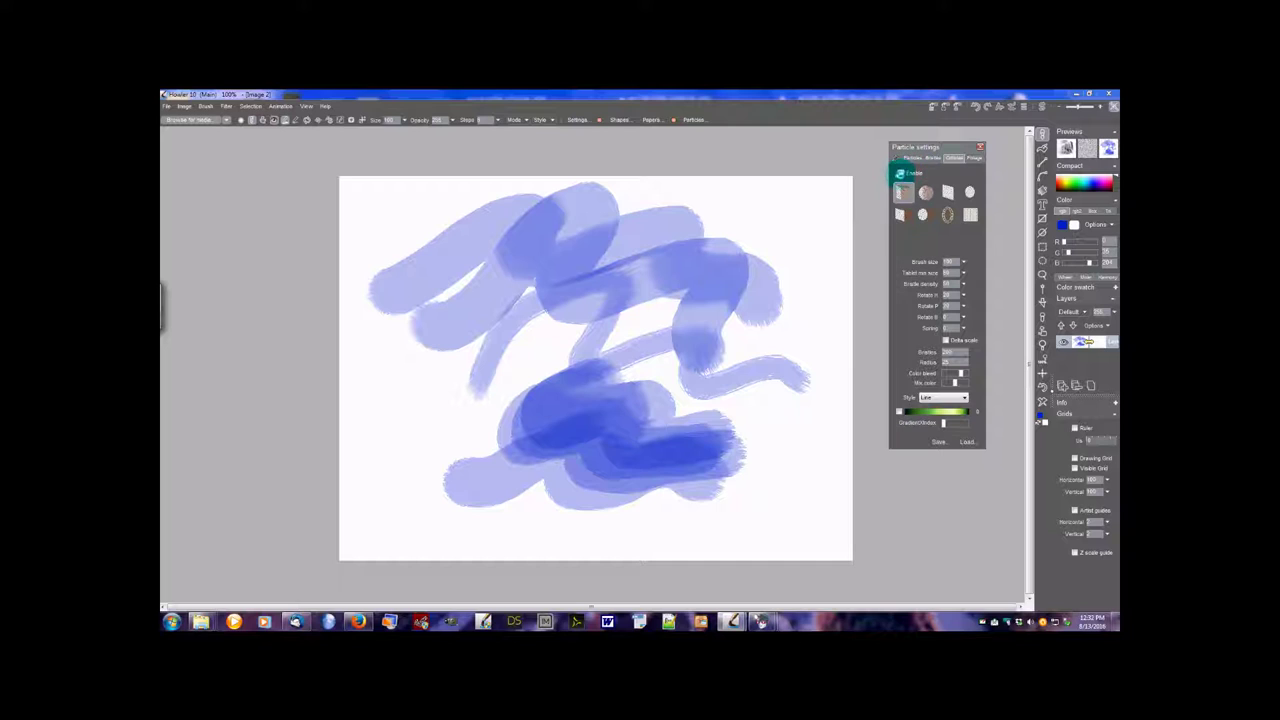
left_click(900, 173)
left_click(1046, 392)
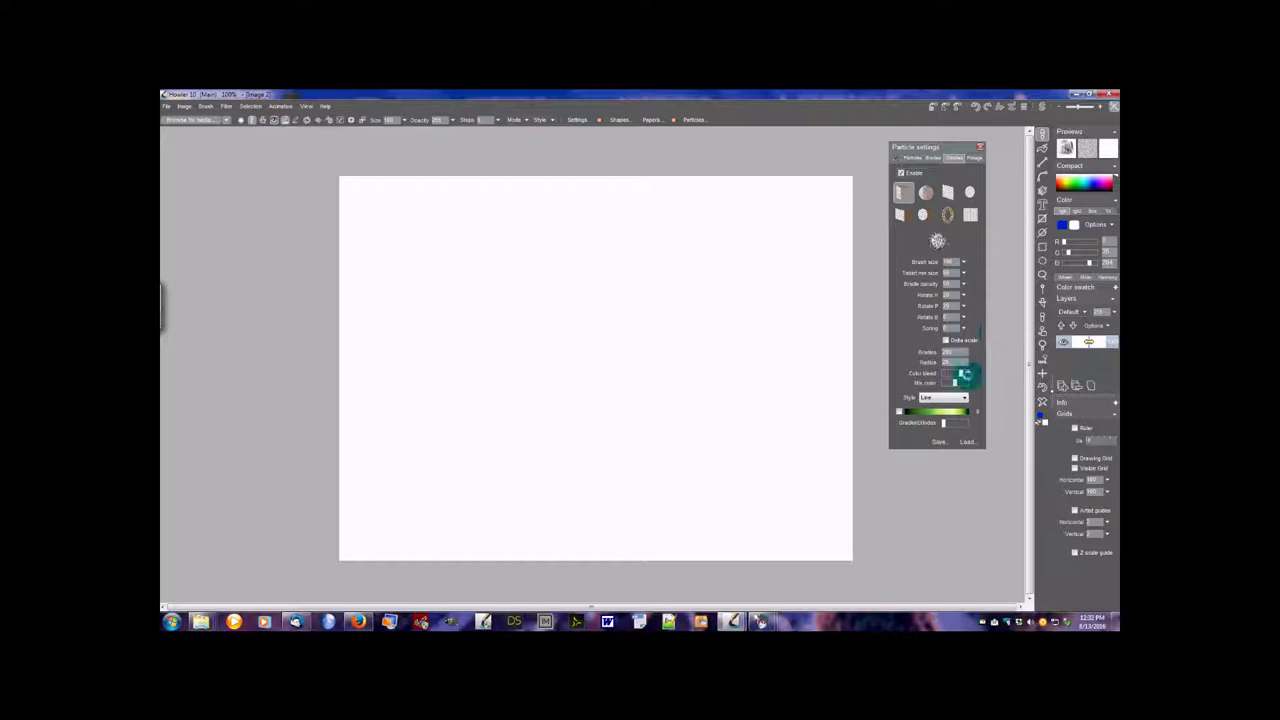
- Keep the Line style and paint a long wavy orbicle stroke across the canvas
left_click(961, 398)
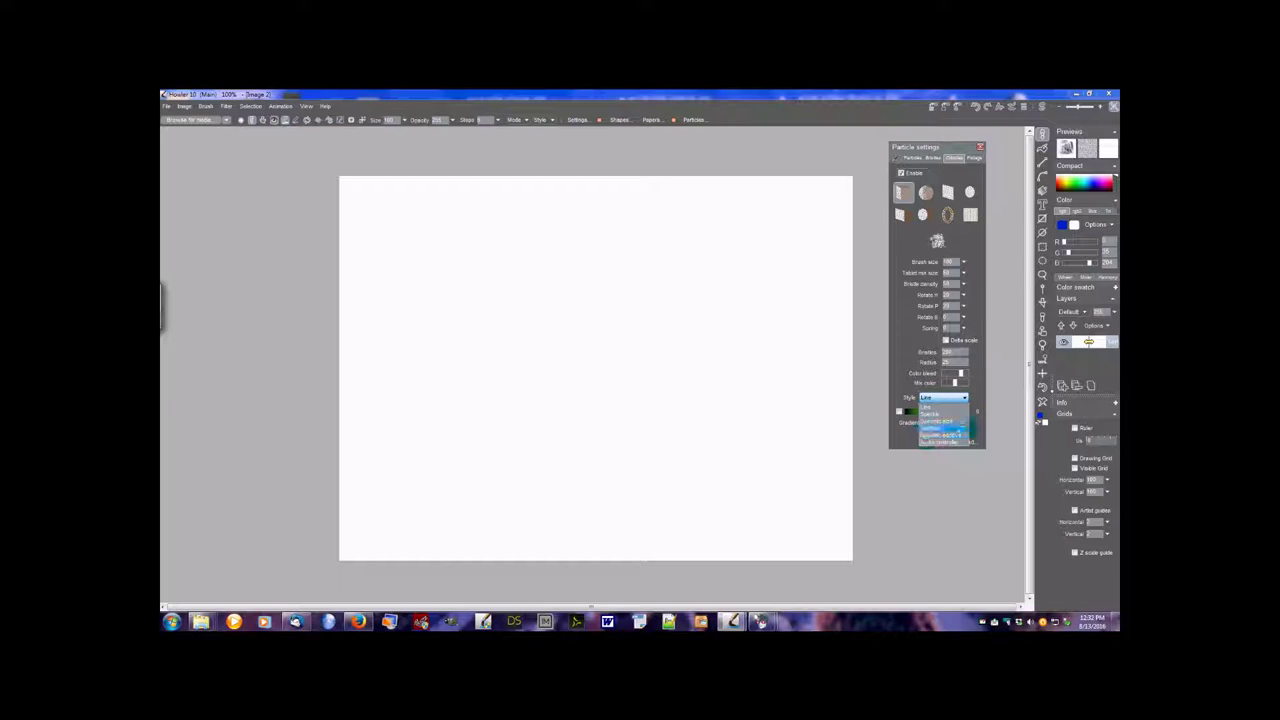
left_click(896, 380)
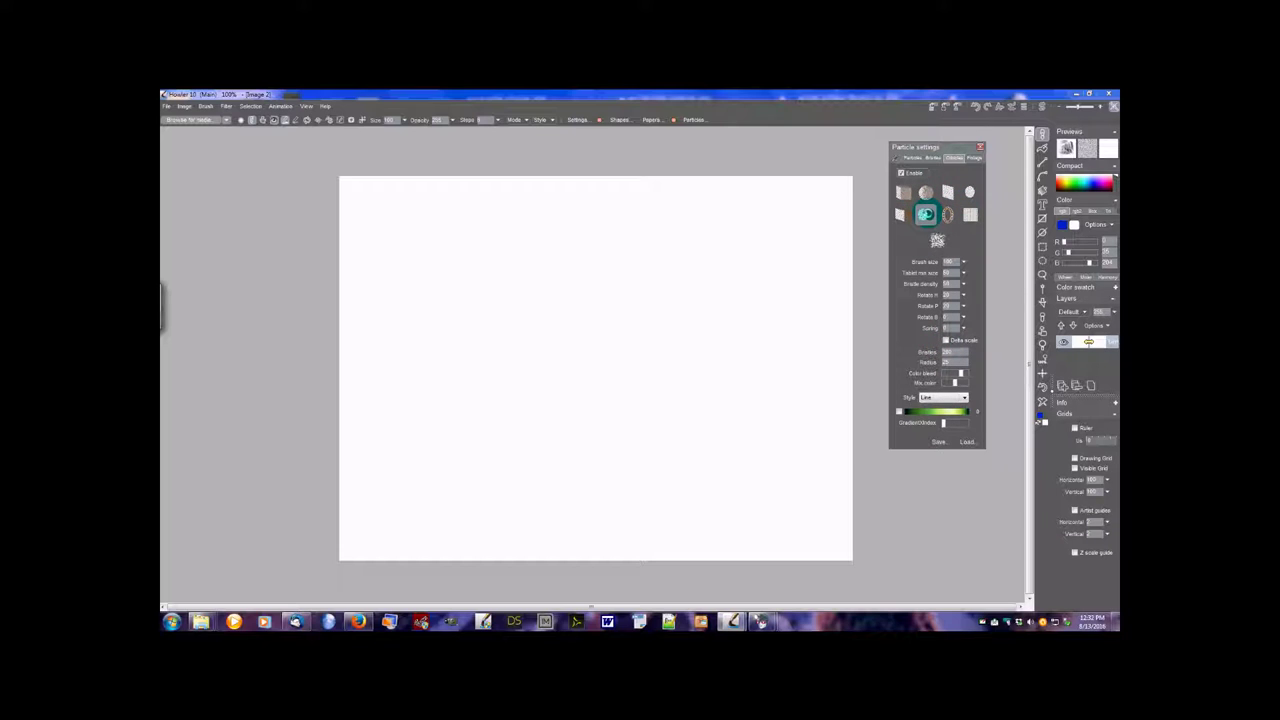
mouse_move(434, 291)
left_mouse_down()
mouse_move(525, 249)
mouse_move(571, 269)
mouse_move(518, 318)
mouse_move(537, 346)
mouse_move(615, 300)
mouse_move(703, 280)
mouse_move(645, 368)
mouse_move(702, 368)
mouse_move(762, 308)
mouse_move(815, 327)
mouse_move(786, 393)
left_mouse_up()
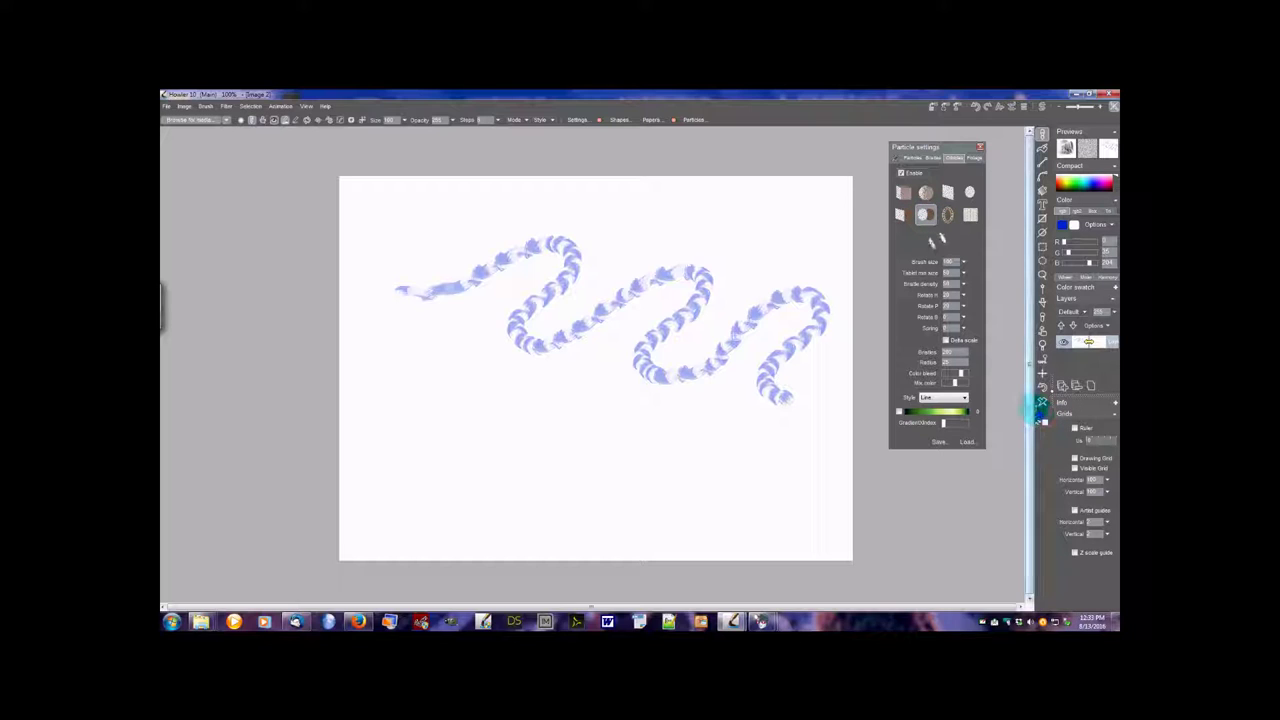
- Set the particle colours to green, with red as the second colour
left_click(1076, 180)
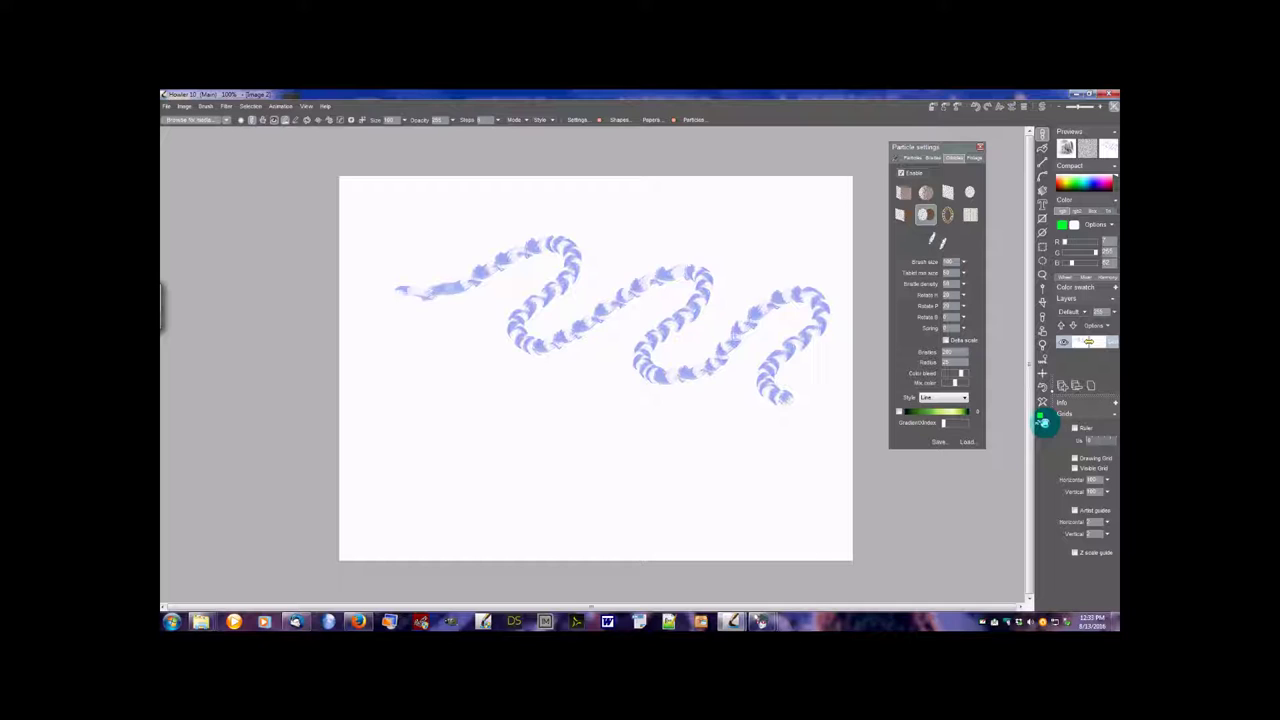
left_click(1042, 424)
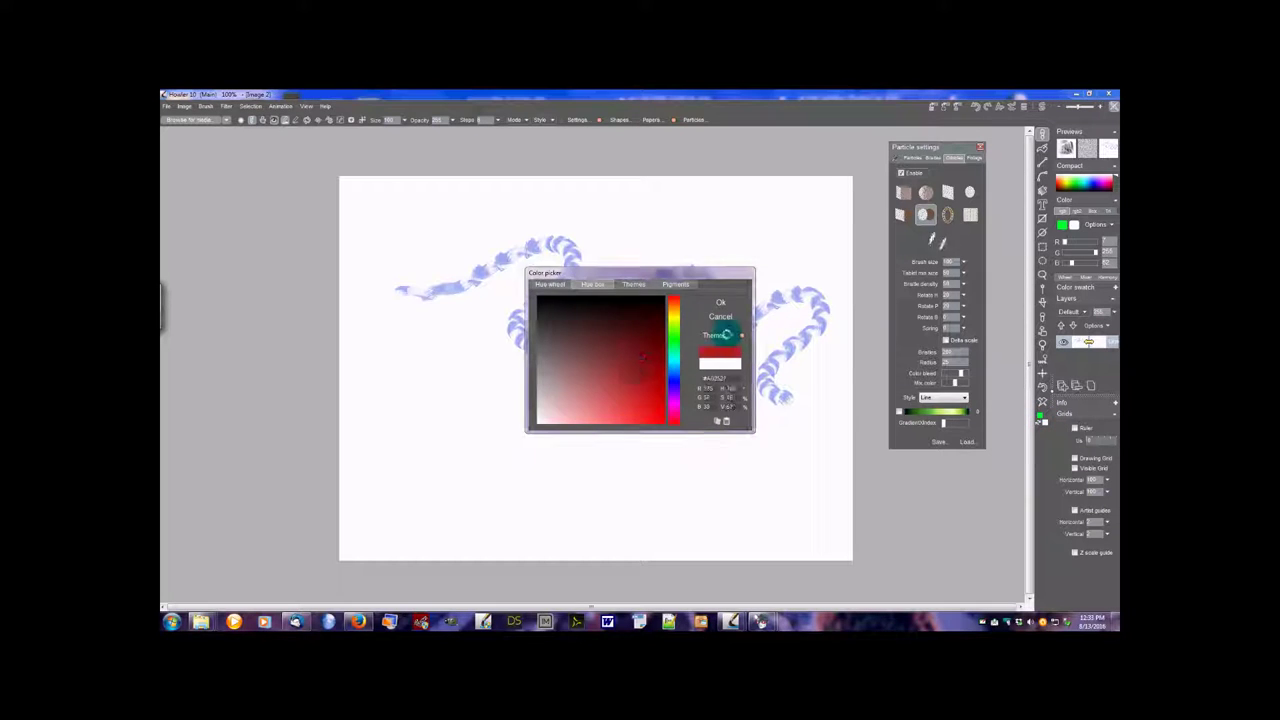
left_click(719, 300)
- Paint two green-and-red orbicle strokes across the lavender one
mouse_move(420, 350)
left_mouse_down()
mouse_move(410, 384)
mouse_move(576, 372)
mouse_move(514, 436)
mouse_move(691, 427)
mouse_move(667, 492)
mouse_move(775, 470)
mouse_move(795, 520)
left_mouse_up()
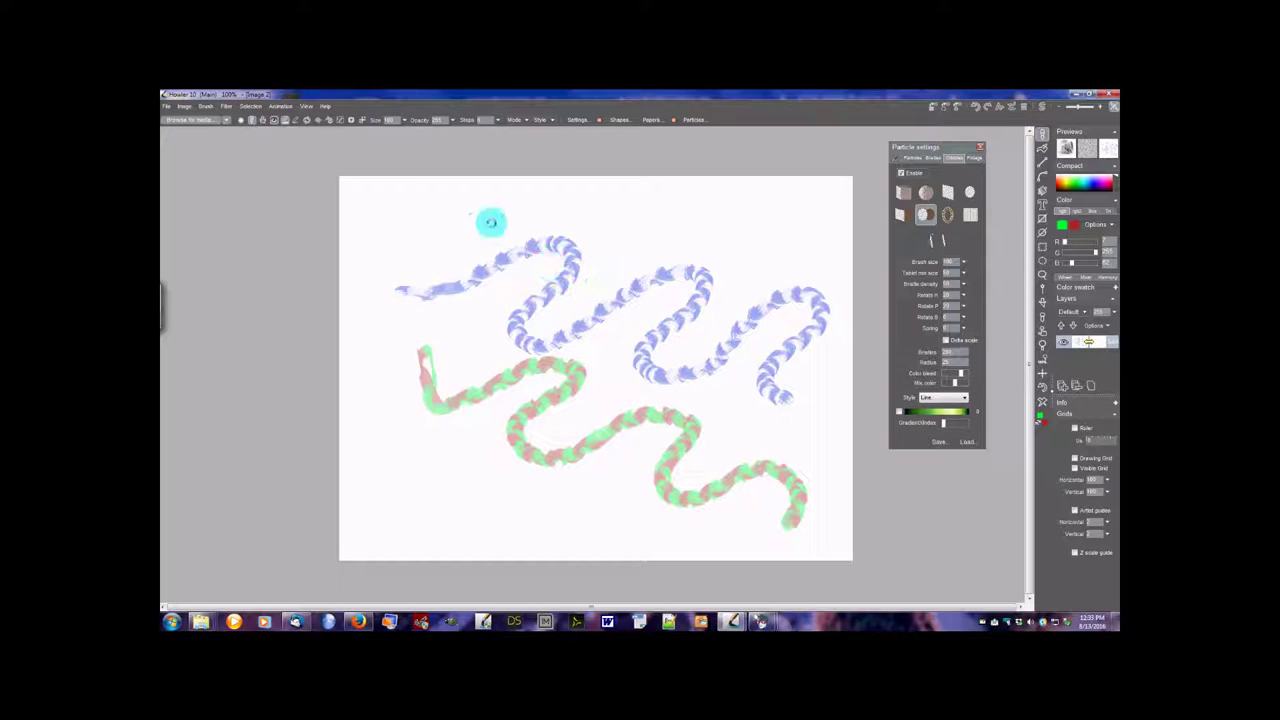
mouse_move(489, 220)
left_mouse_down()
mouse_move(660, 230)
mouse_move(643, 273)
mouse_move(784, 242)
mouse_move(746, 300)
mouse_move(796, 318)
mouse_move(742, 394)
mouse_move(785, 430)
left_mouse_up()
right_click(785, 430)
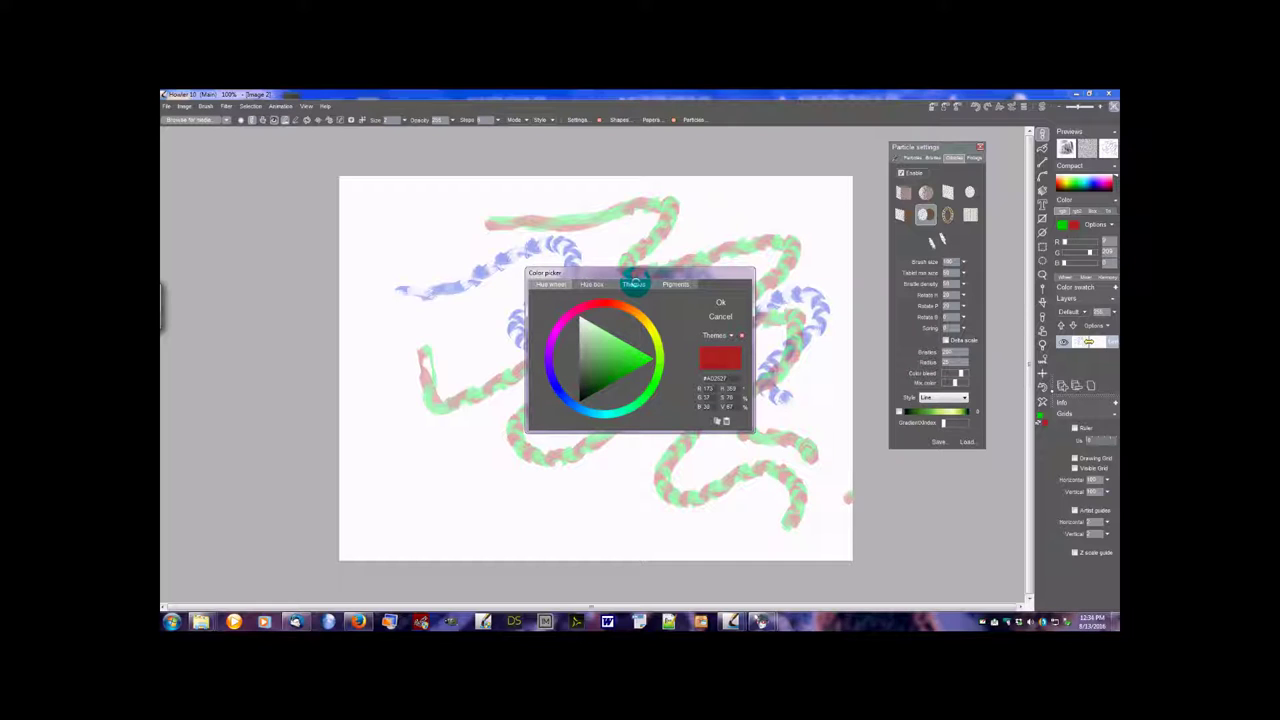
- Browse the Themes, Pigments and Web colour lists, then pick a different red from the Hue box
left_click(634, 284)
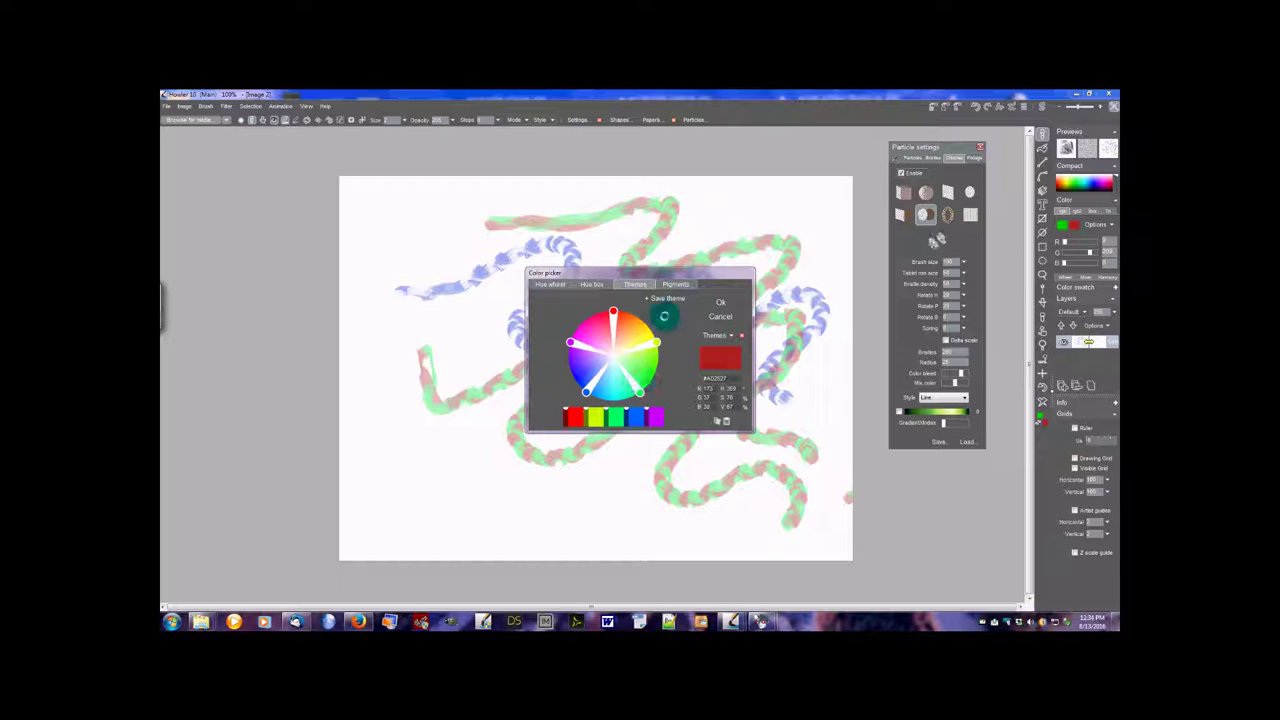
left_click(675, 284)
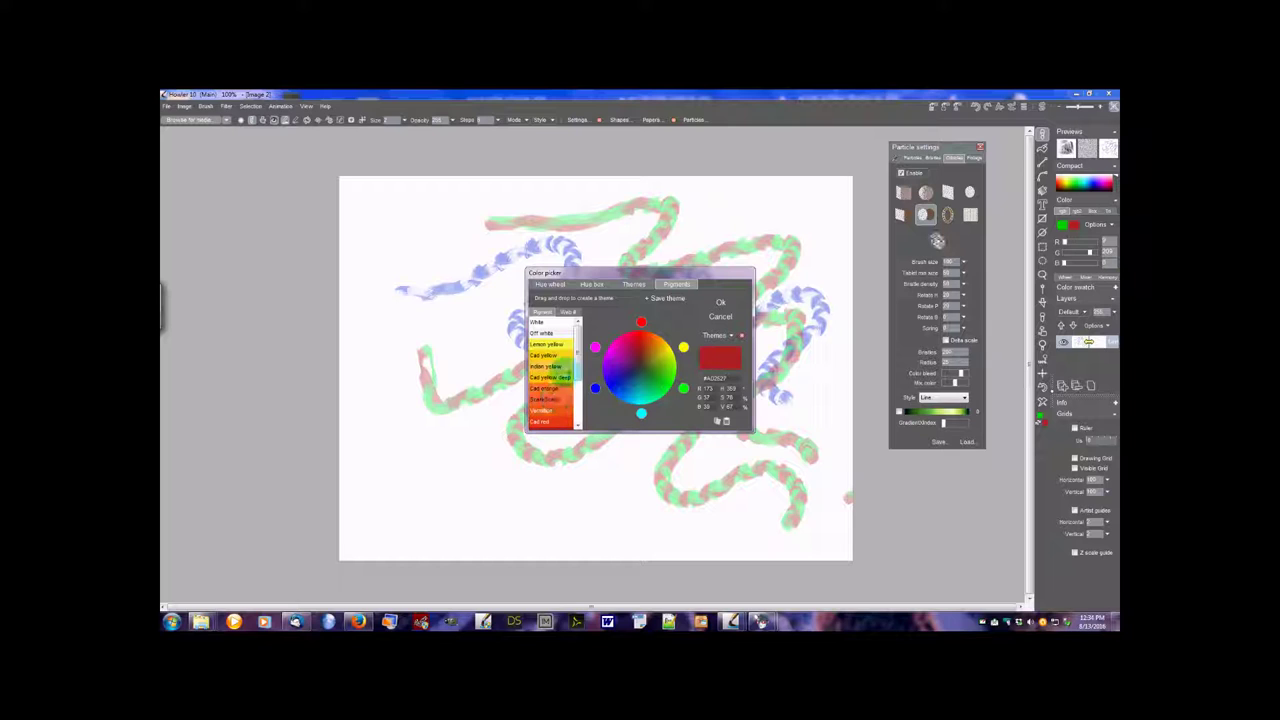
left_click(568, 312)
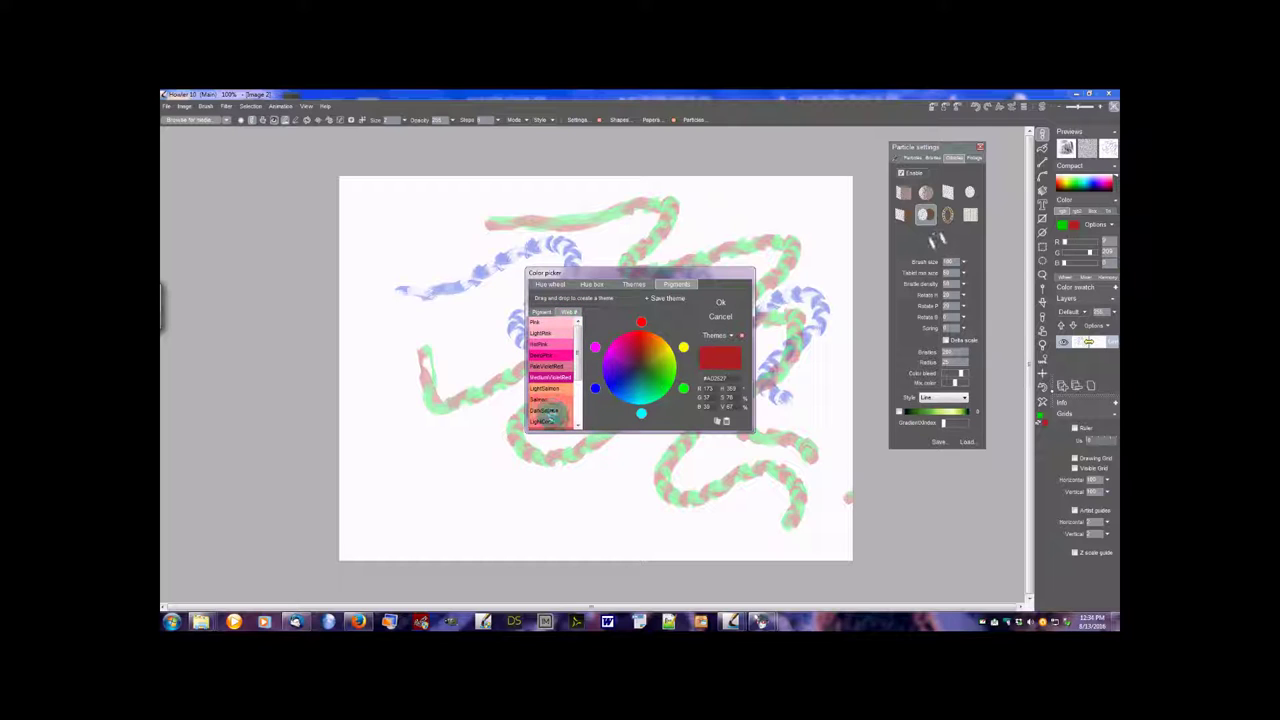
left_click(592, 286)
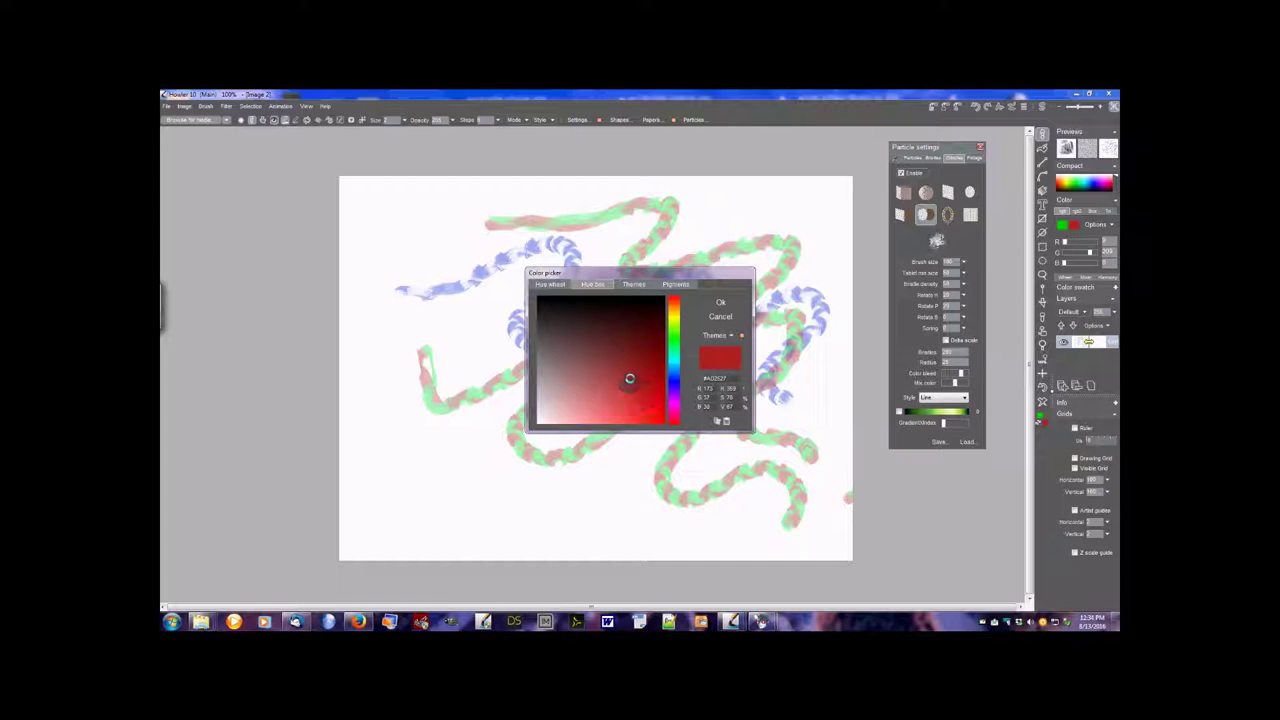
left_click(641, 409)
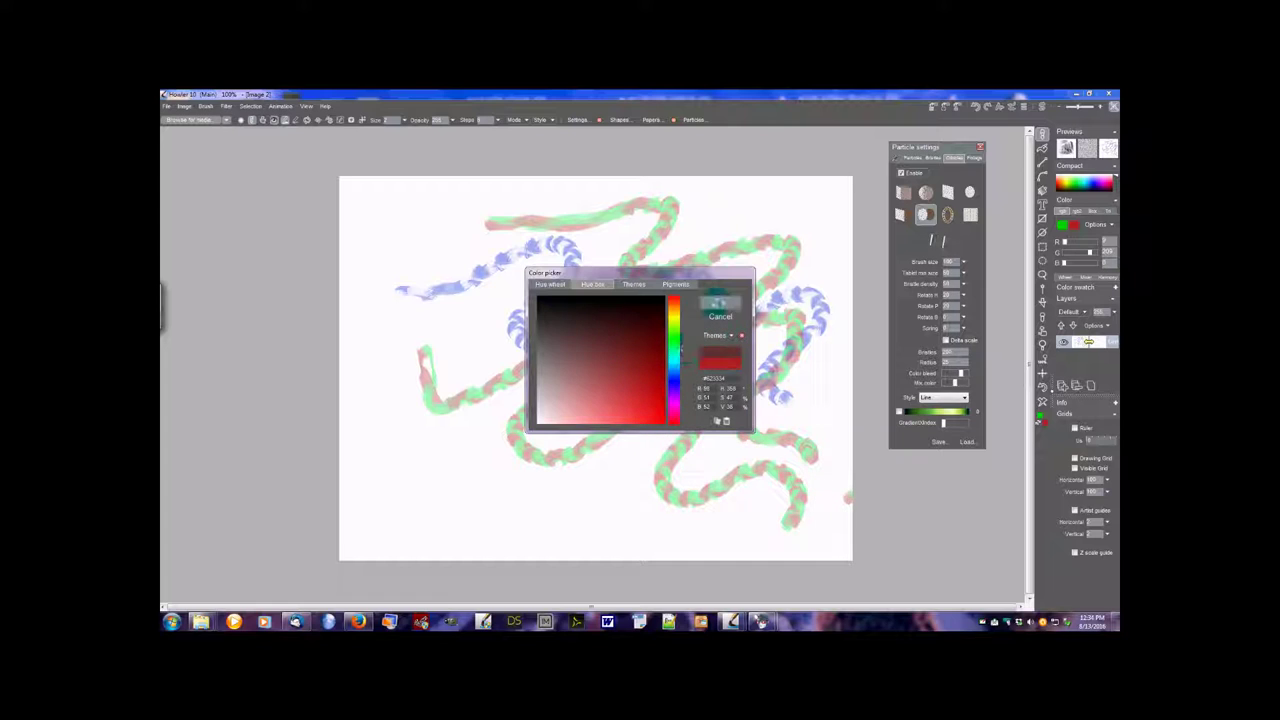
left_click(719, 302)
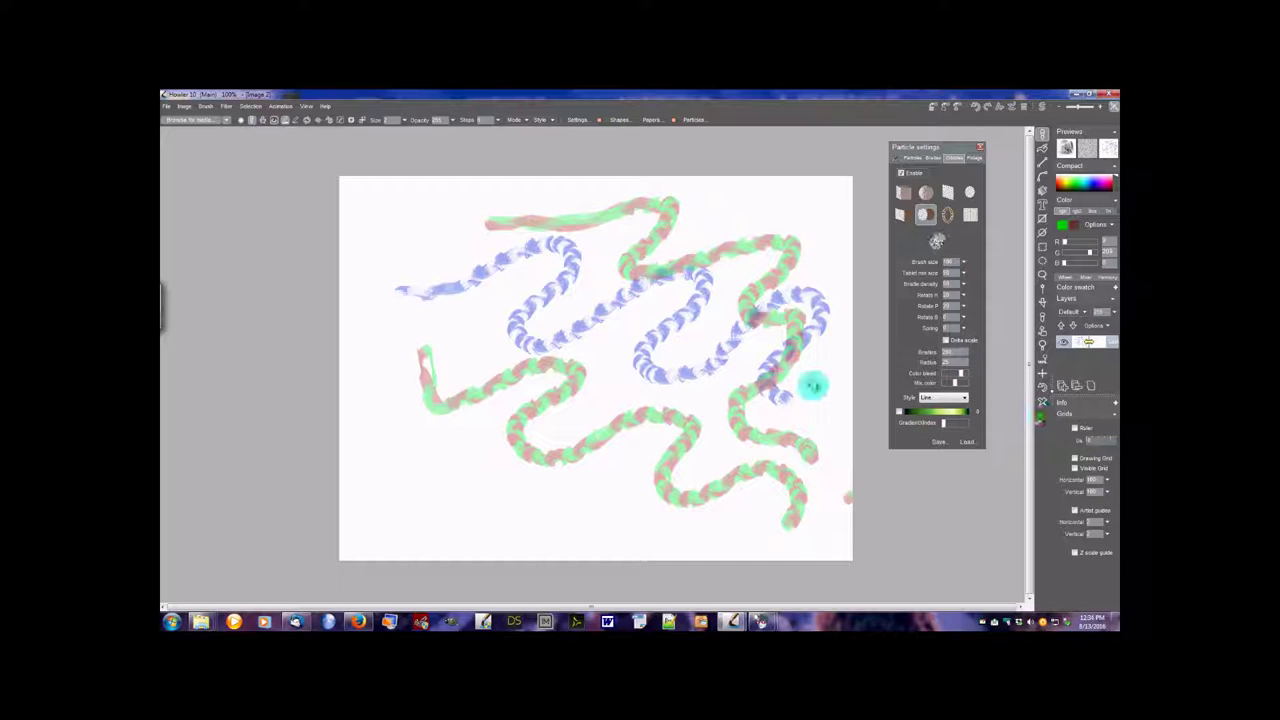
- Fill the canvas dark red and paint two looping green orbicle strokes
left_click(1042, 400)
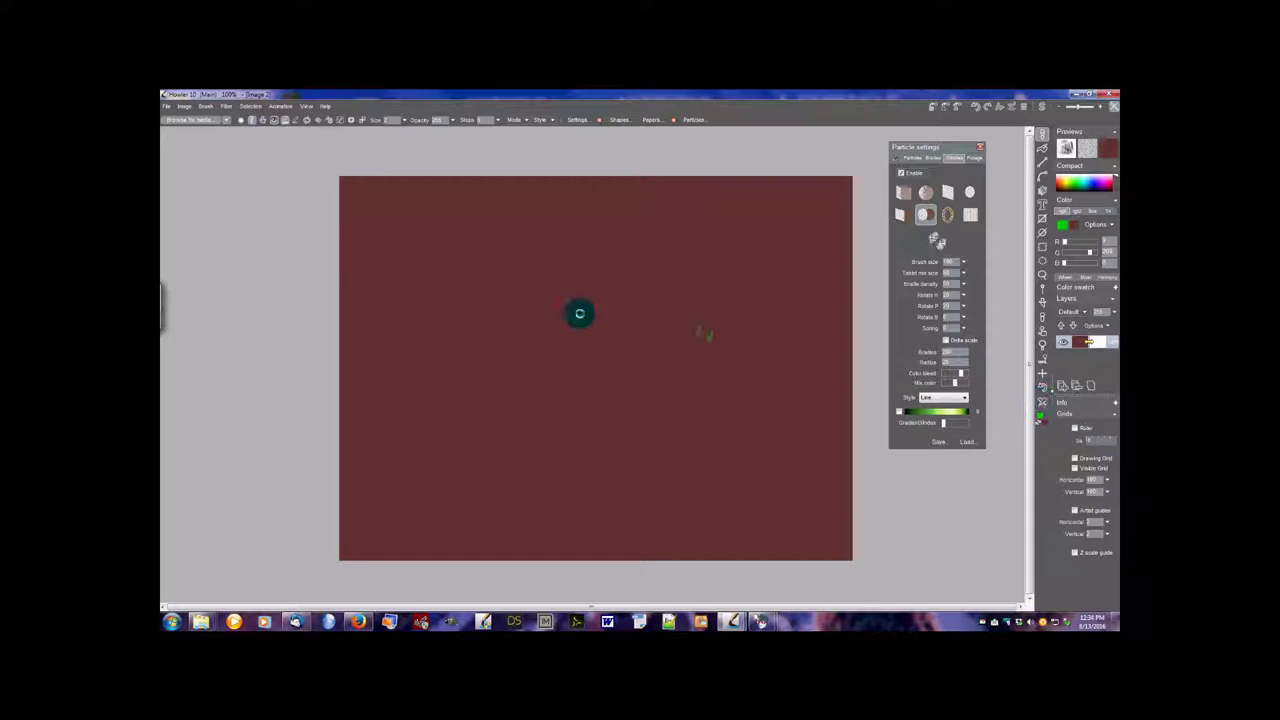
mouse_move(466, 340)
left_mouse_down()
mouse_move(656, 363)
mouse_move(677, 426)
mouse_move(783, 437)
mouse_move(749, 517)
mouse_move(714, 520)
left_mouse_up()
mouse_move(734, 289)
left_mouse_down()
mouse_move(550, 235)
mouse_move(507, 303)
mouse_move(652, 287)
mouse_move(505, 441)
mouse_move(624, 450)
mouse_move(460, 471)
mouse_move(456, 383)
mouse_move(771, 366)
left_mouse_up()
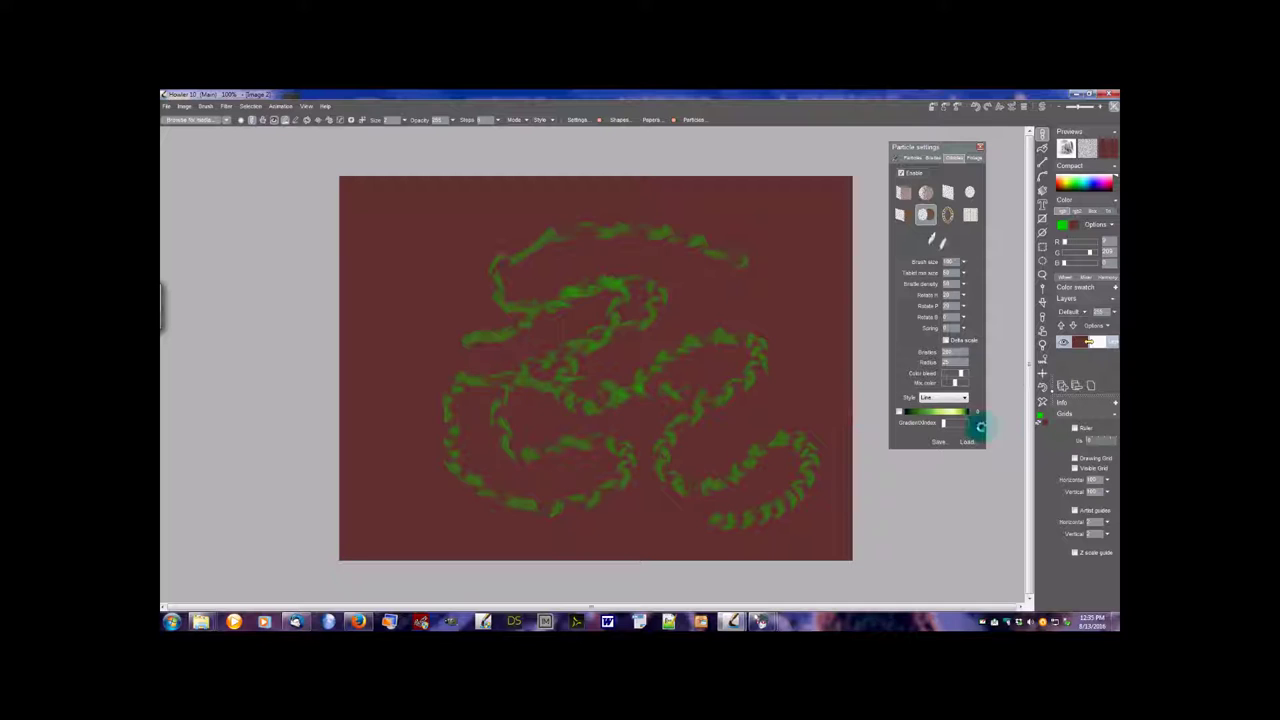
- Switch the colour to white and paint two looping white orbicle strokes
left_click(1044, 422)
left_click(543, 424)
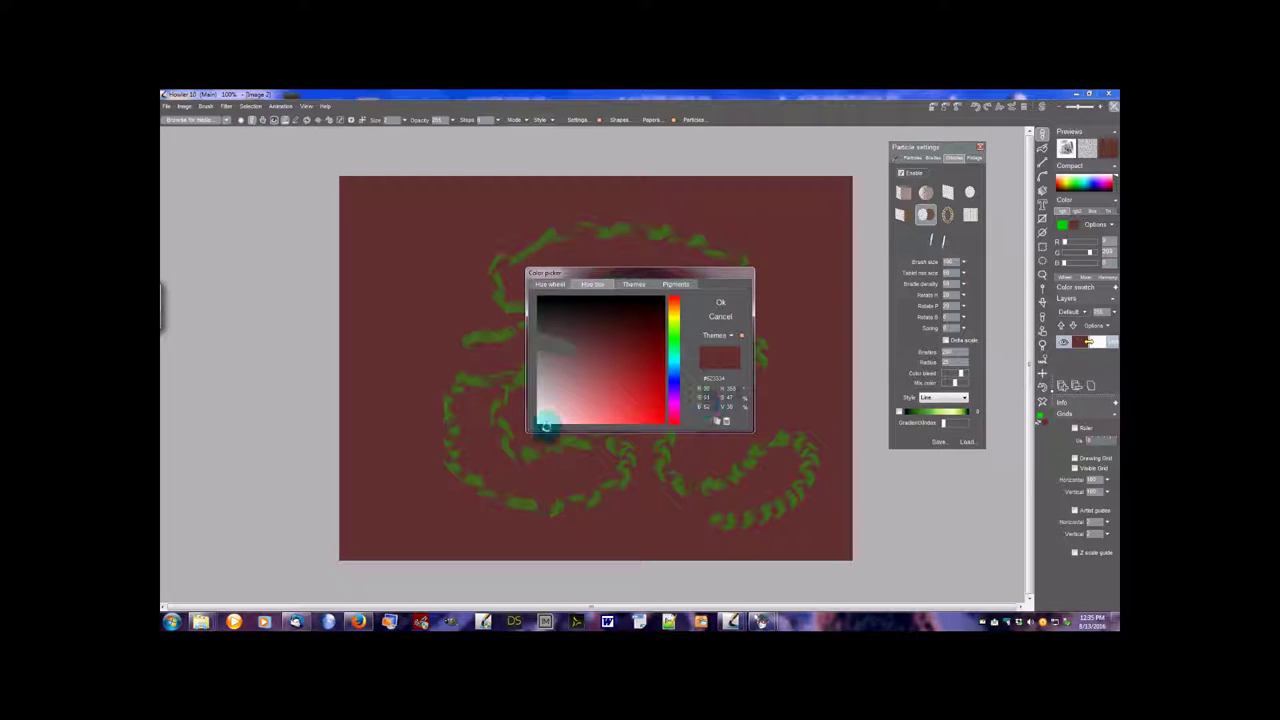
left_click(720, 302)
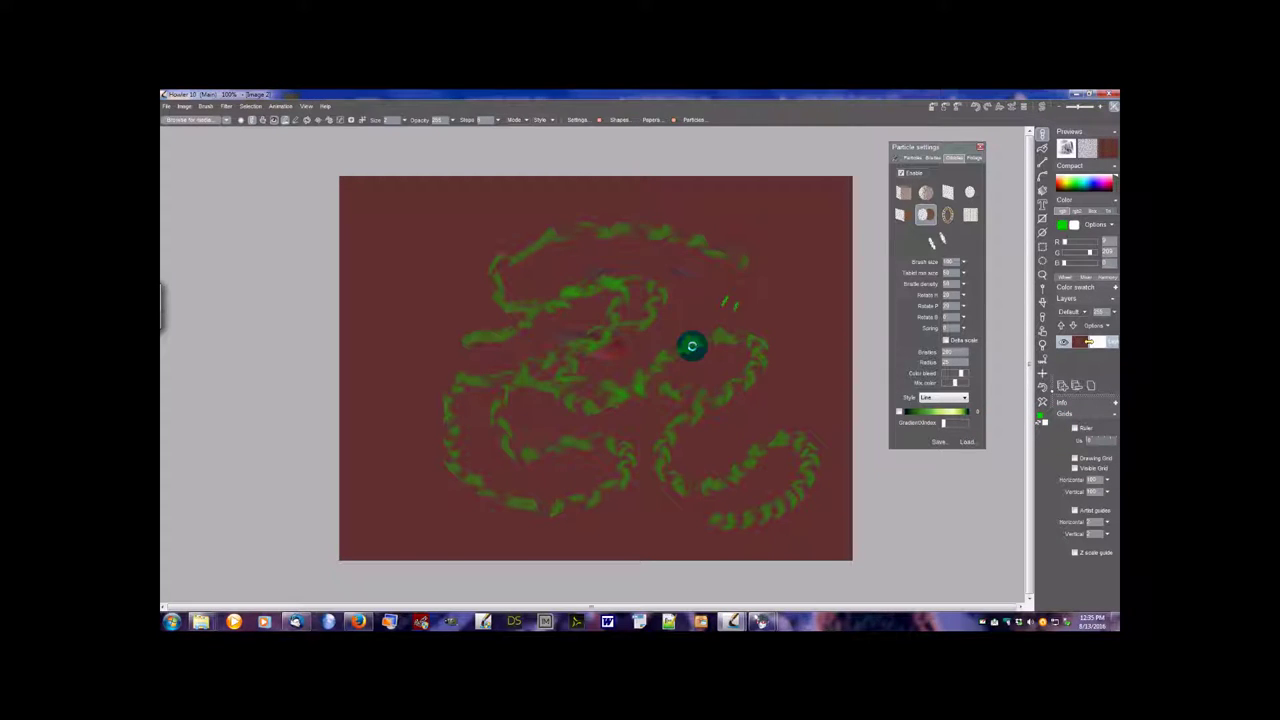
left_click_drag(738, 383, 605, 430)
mouse_move(672, 395)
left_mouse_down()
mouse_move(731, 461)
mouse_move(817, 478)
mouse_move(800, 410)
mouse_move(746, 318)
mouse_move(595, 232)
mouse_move(458, 312)
mouse_move(558, 277)
mouse_move(627, 320)
mouse_move(503, 326)
mouse_move(400, 385)
mouse_move(476, 406)
mouse_move(396, 485)
mouse_move(431, 534)
mouse_move(524, 496)
mouse_move(620, 548)
mouse_move(726, 538)
left_mouse_up()
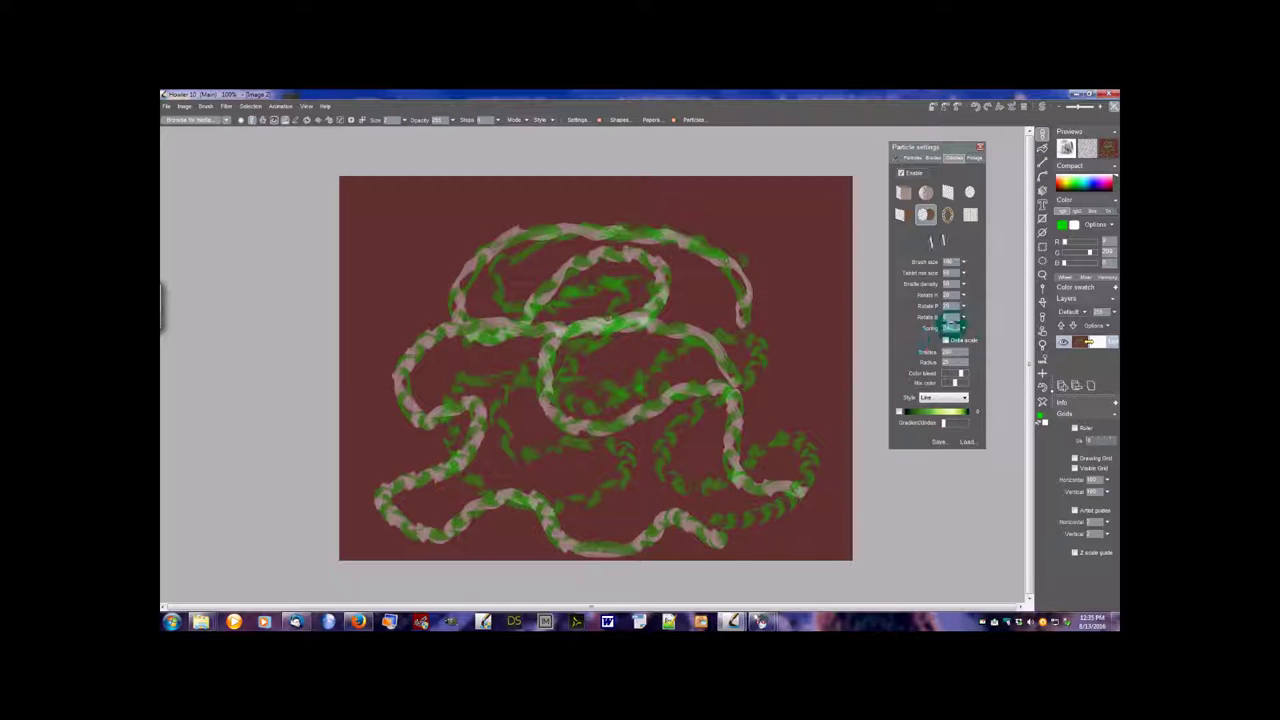
- Choose a different orbicle particle shape and paint green strokes across the upper canvas
left_click(947, 192)
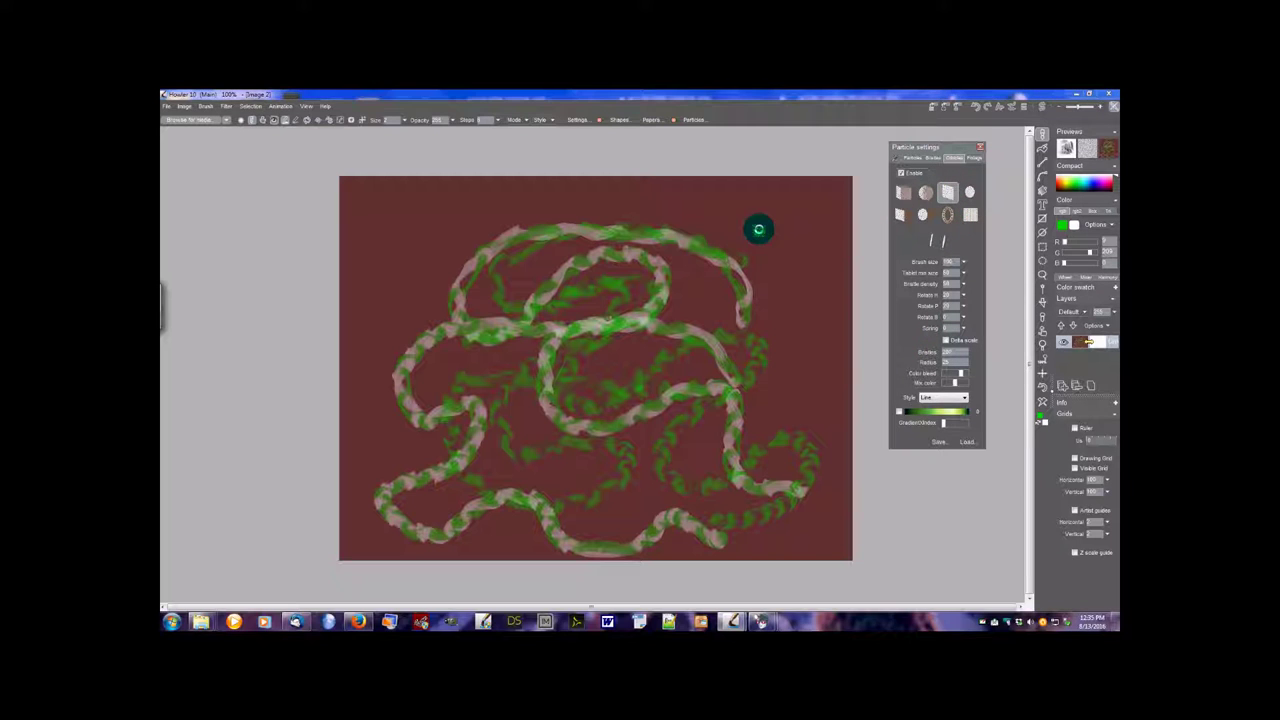
mouse_move(757, 229)
left_mouse_down()
mouse_move(575, 291)
mouse_move(650, 310)
mouse_move(775, 255)
mouse_move(696, 376)
mouse_move(779, 325)
mouse_move(795, 367)
mouse_move(726, 420)
left_mouse_up()
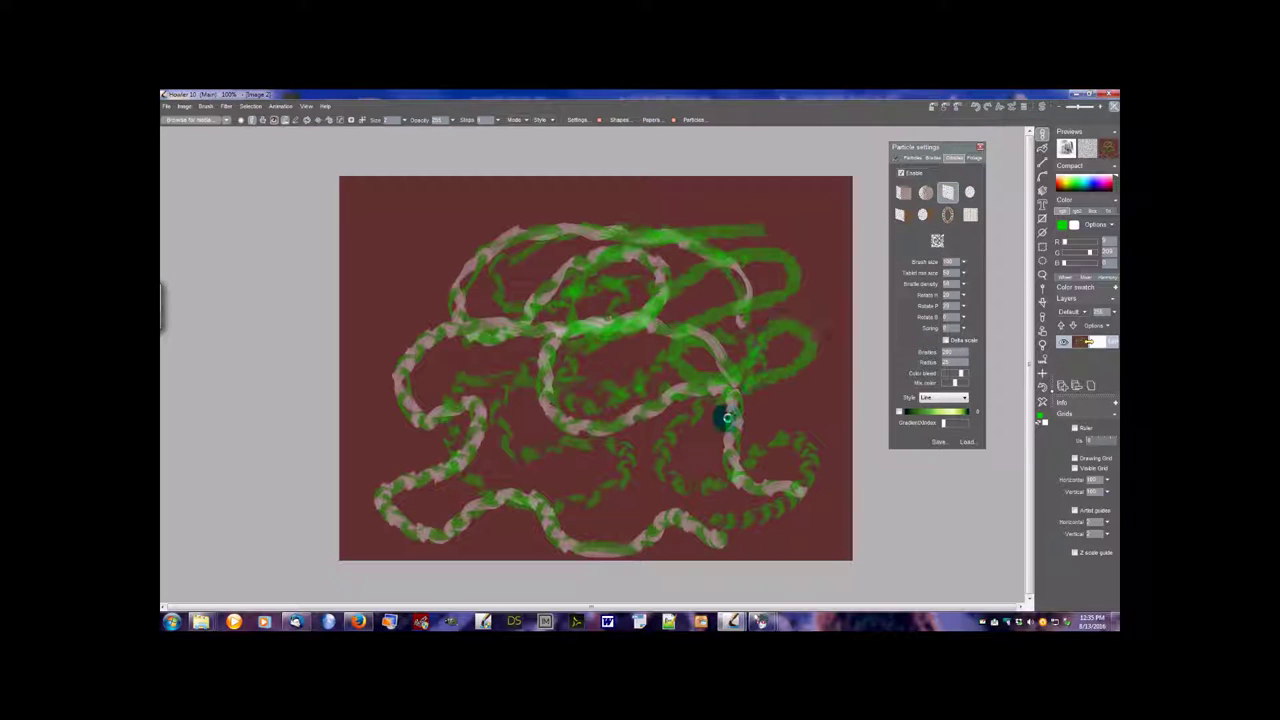
mouse_move(430, 222)
left_mouse_down()
mouse_move(336, 275)
mouse_move(410, 250)
mouse_move(392, 260)
mouse_move(402, 294)
mouse_move(508, 215)
mouse_move(380, 288)
mouse_move(424, 302)
mouse_move(528, 218)
mouse_move(410, 321)
mouse_move(587, 251)
mouse_move(523, 309)
mouse_move(510, 349)
left_mouse_up()
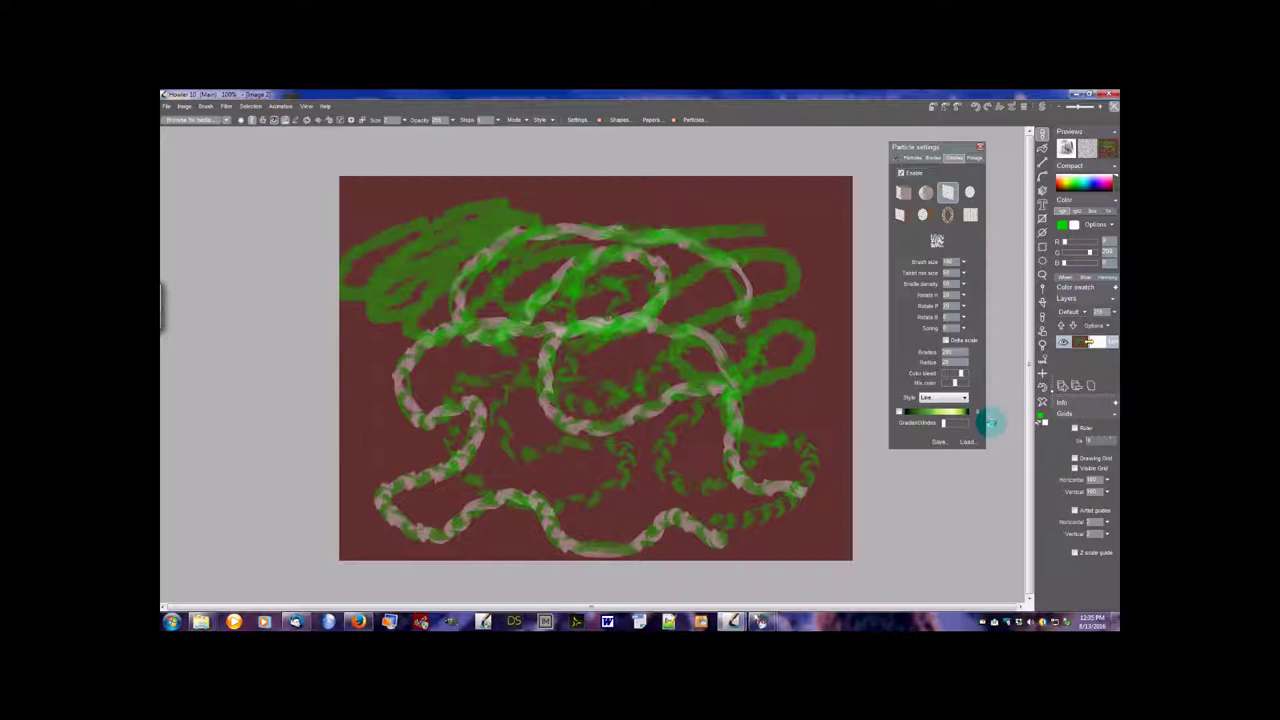